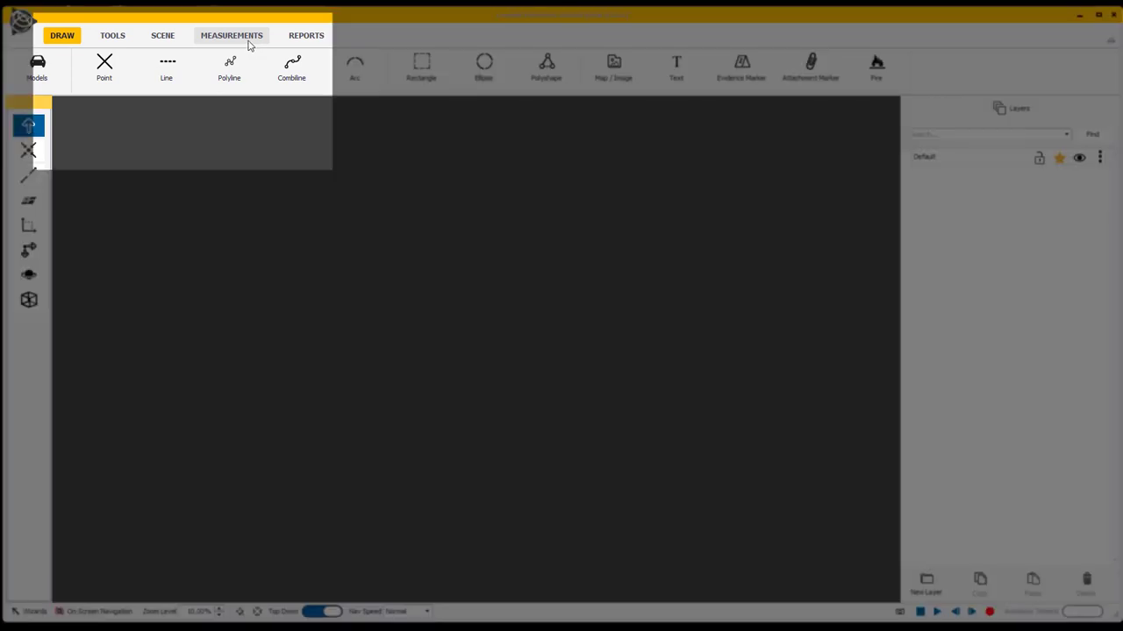
Open the MEASUREMENTS ribbon to reach the data log and point cloud tools.
left_click(249, 44)
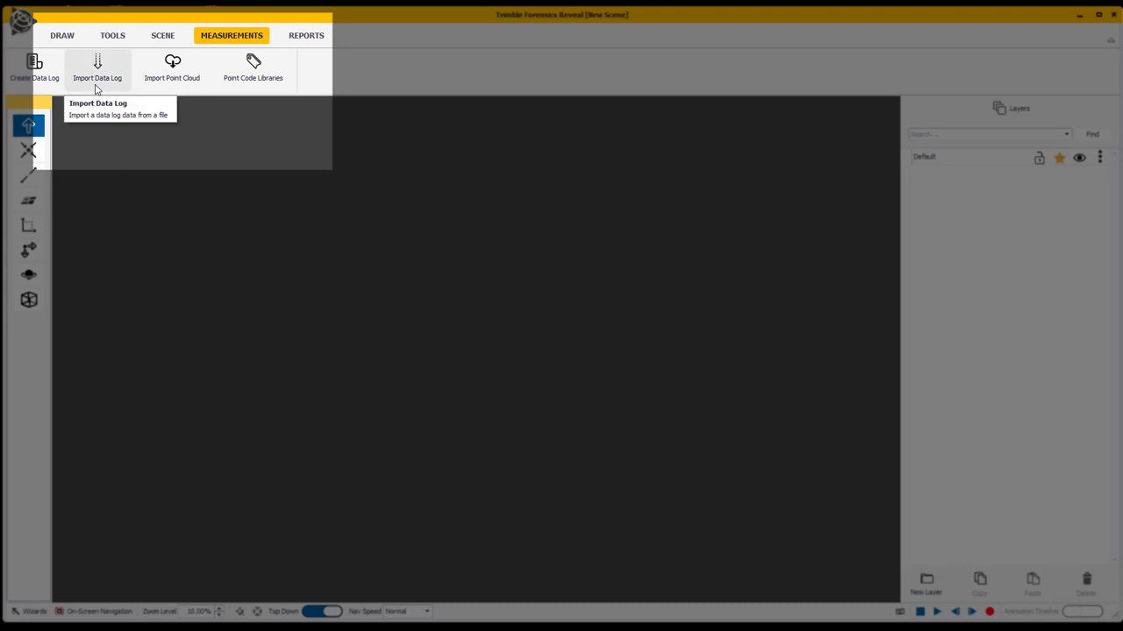
Start an Import Data Log from a file in CSV Import (CSV) format.
left_click(96, 88)
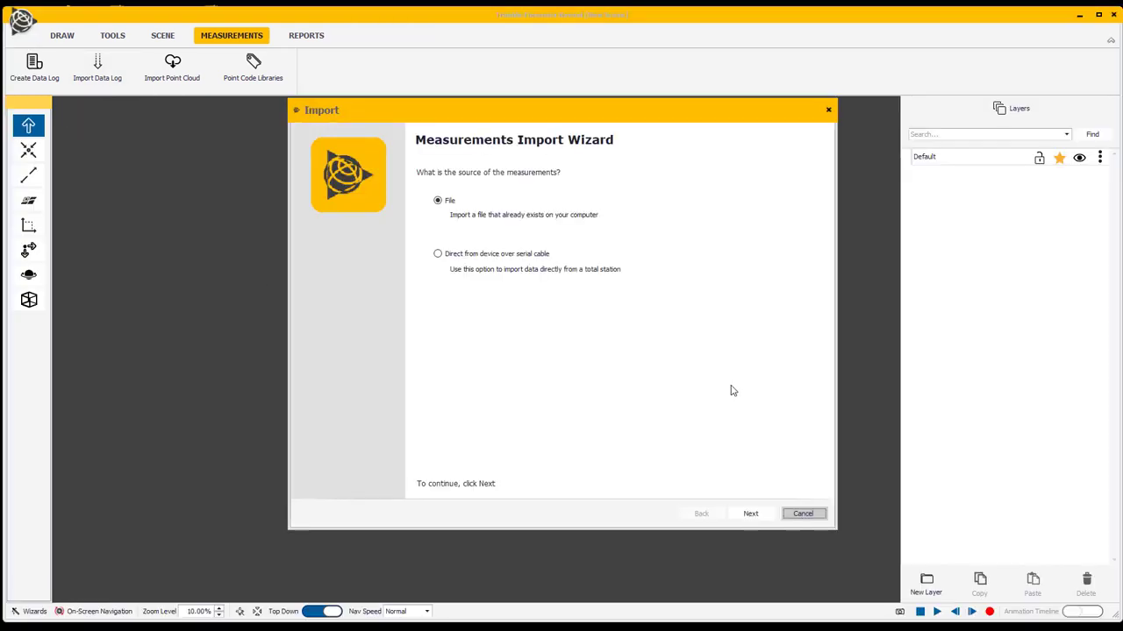
left_click(750, 514)
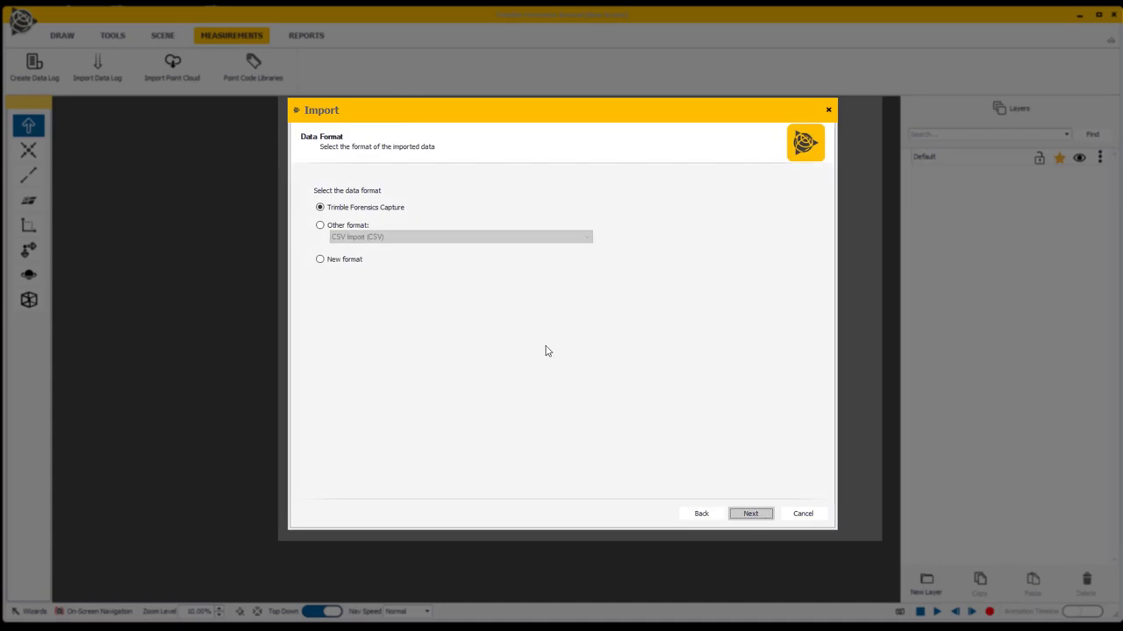
left_click(320, 226)
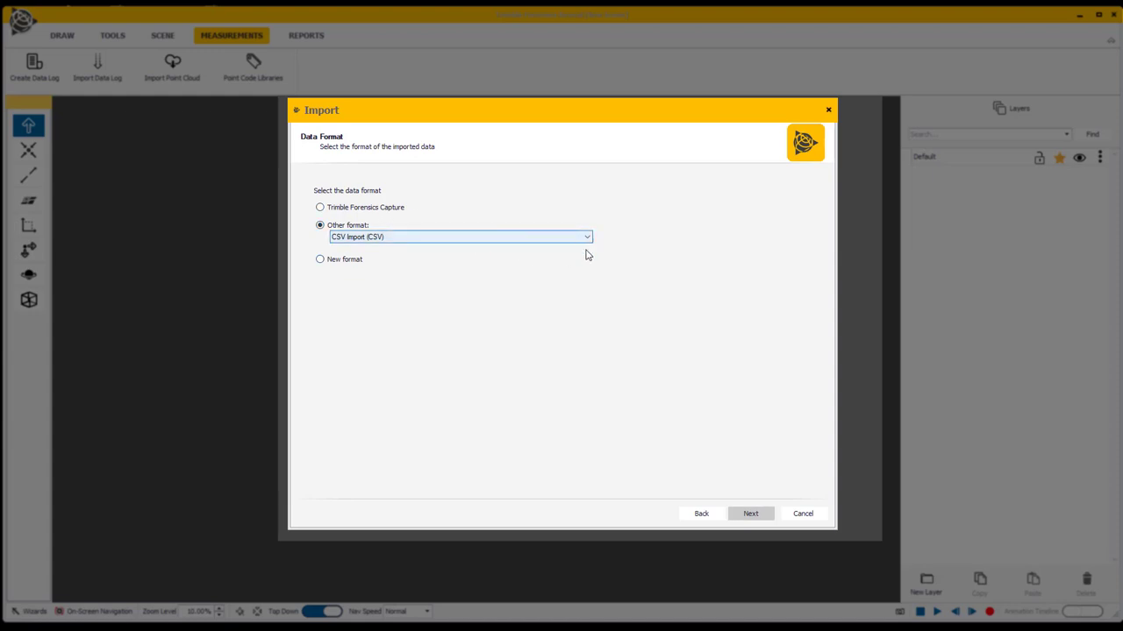
left_click(763, 519)
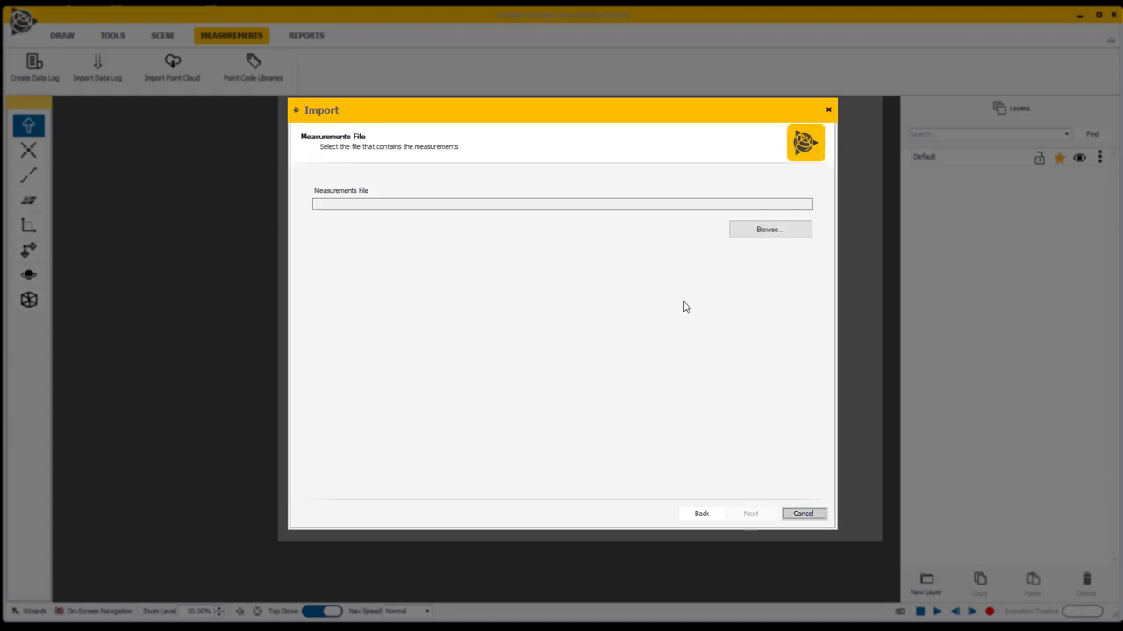
Choose Crushed RSX.csv from Desktop > EX Recon 6 Crush as the measurements file.
left_click(752, 231)
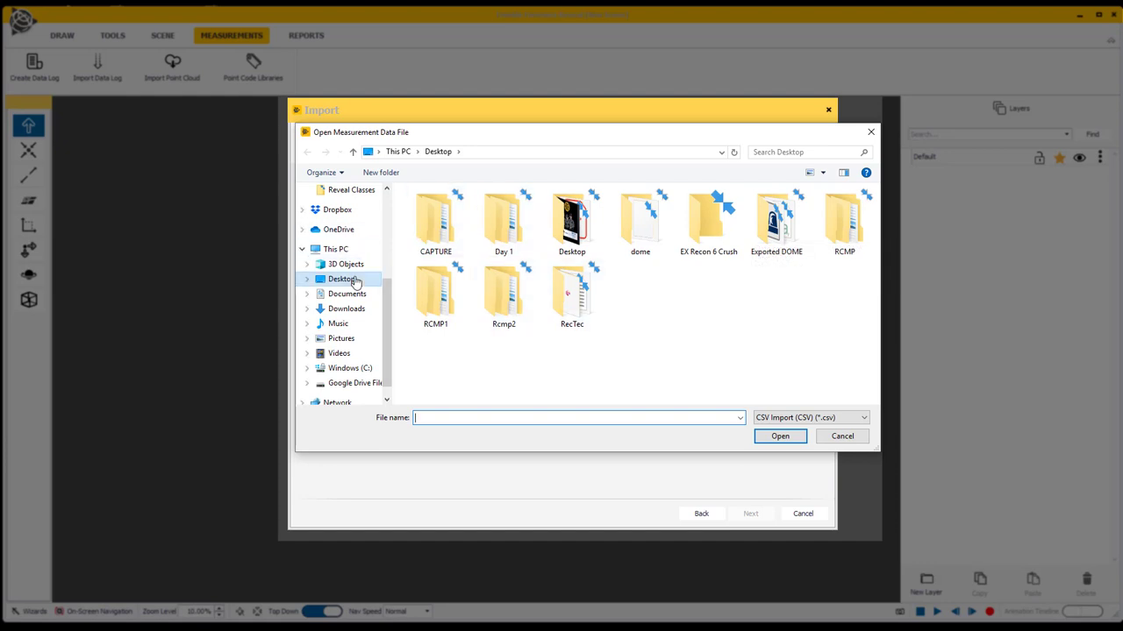
double_click(727, 223)
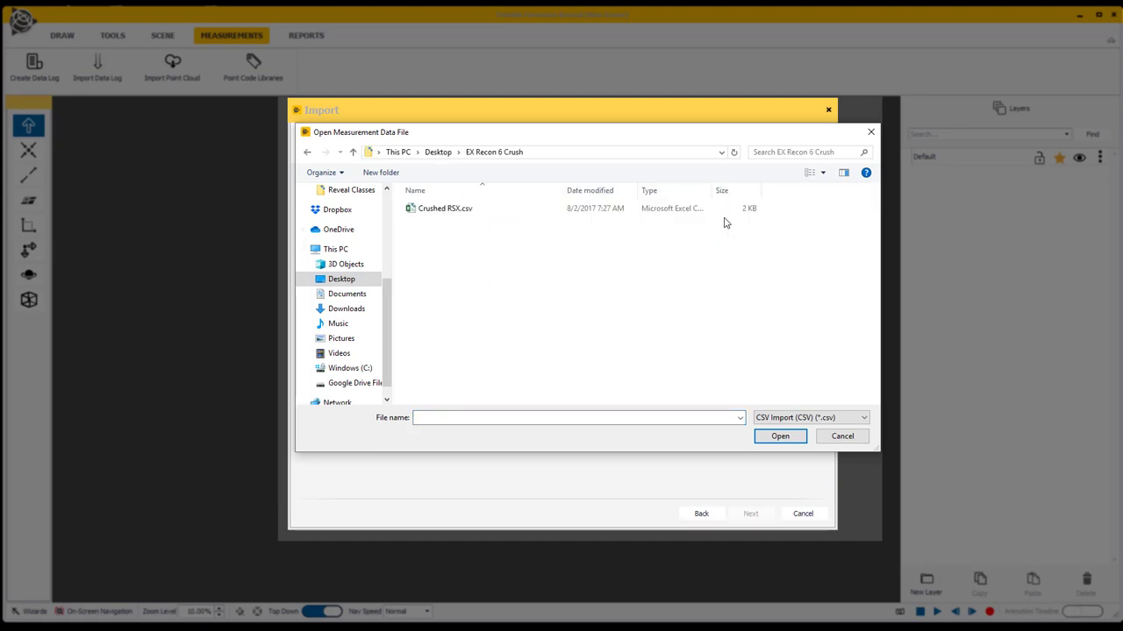
left_click(443, 210)
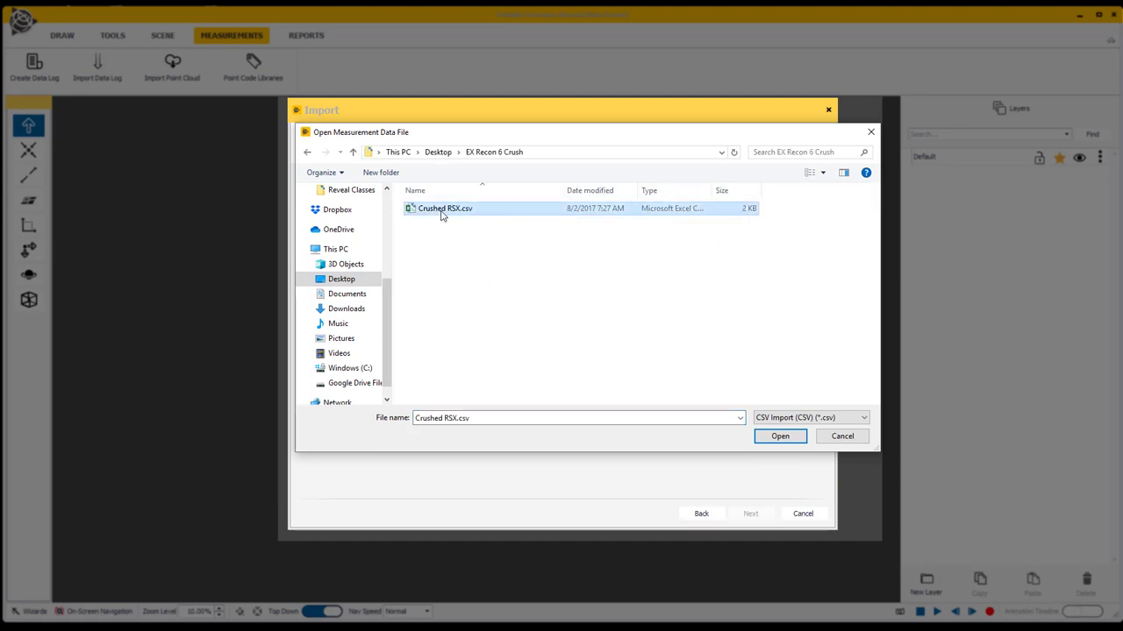
left_click(795, 435)
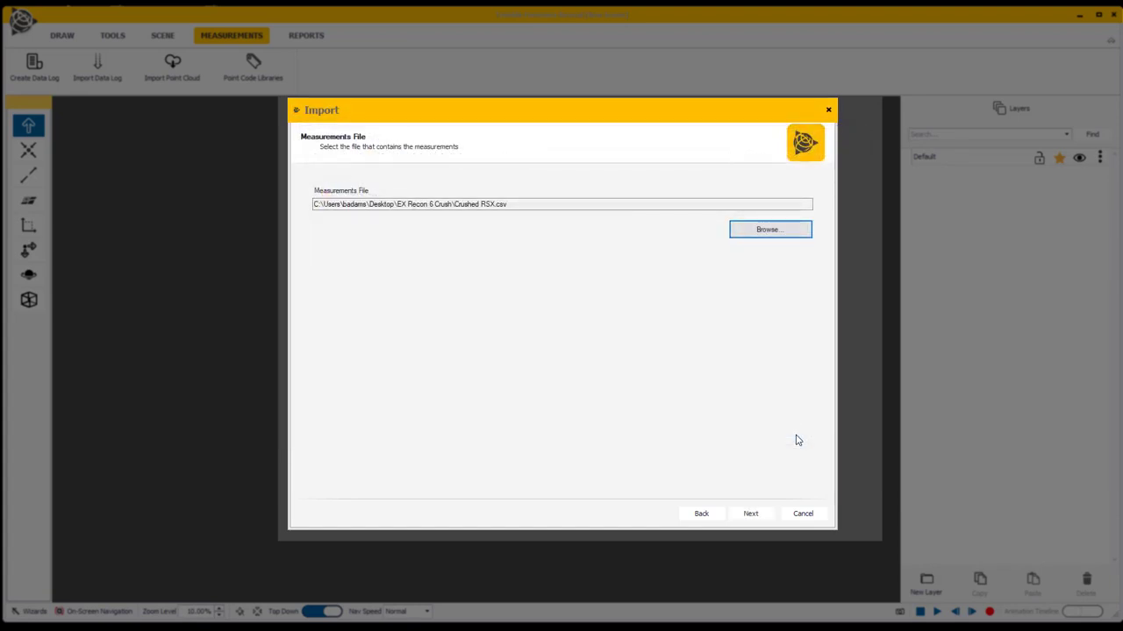
Import into the 'Crushed RSX - Measurements' layer in feet, XYZ order, baseline at scene origin.
left_click(752, 518)
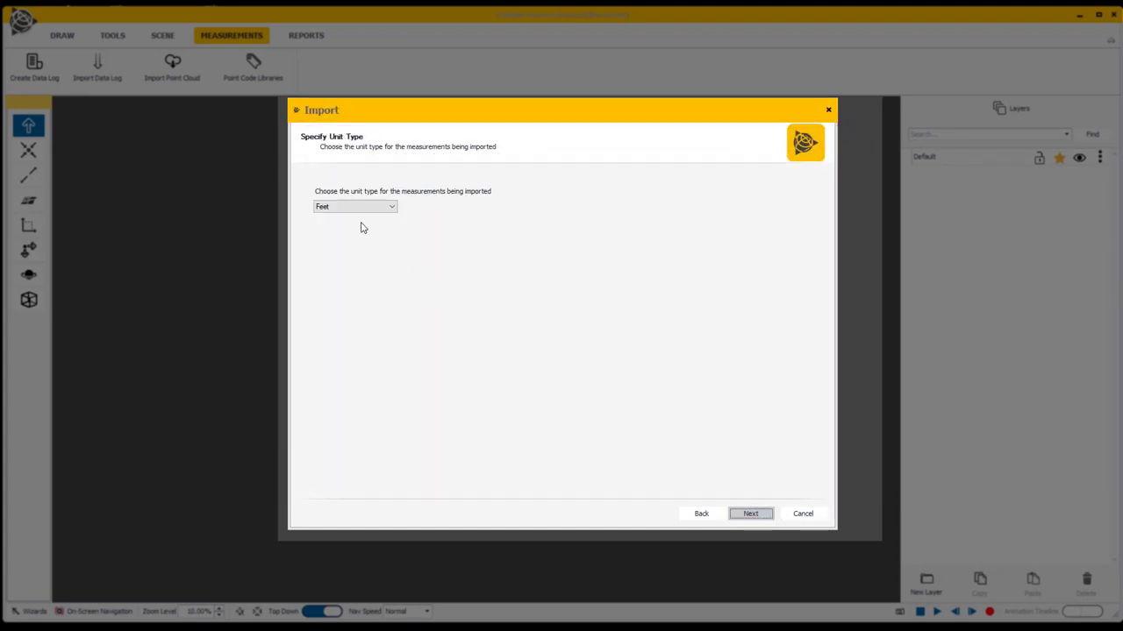
left_click(754, 516)
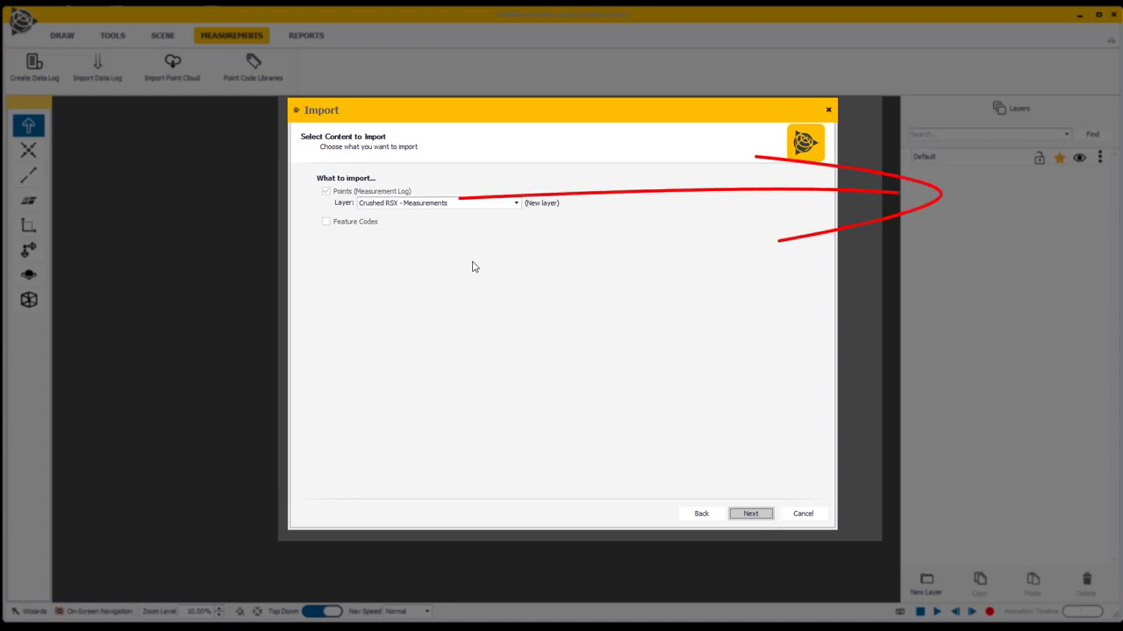
left_click(756, 516)
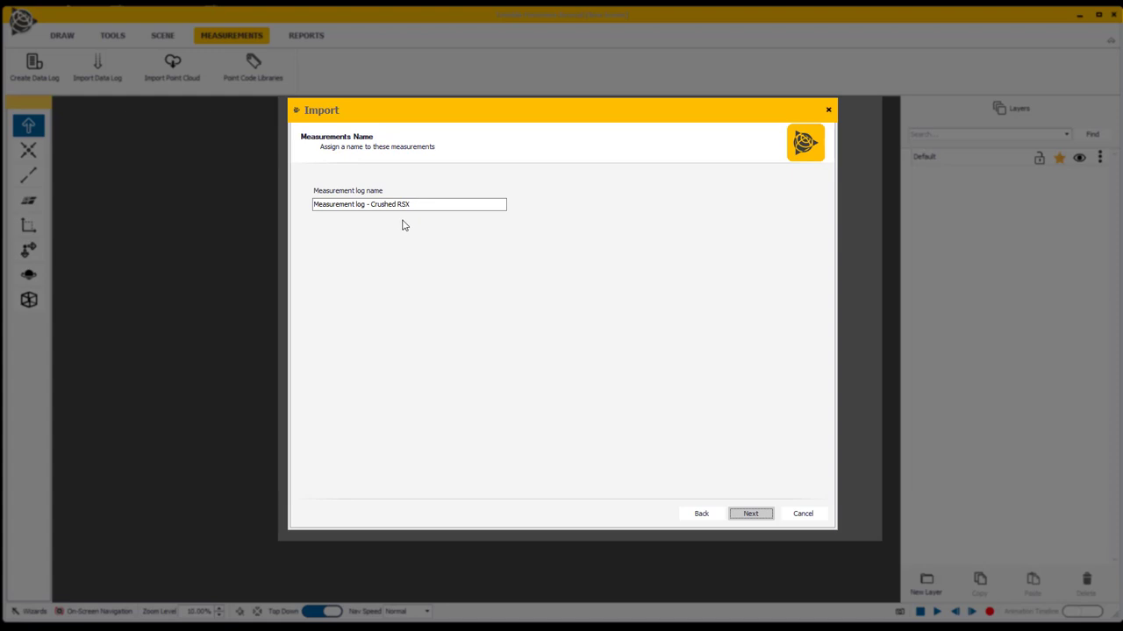
left_click(759, 516)
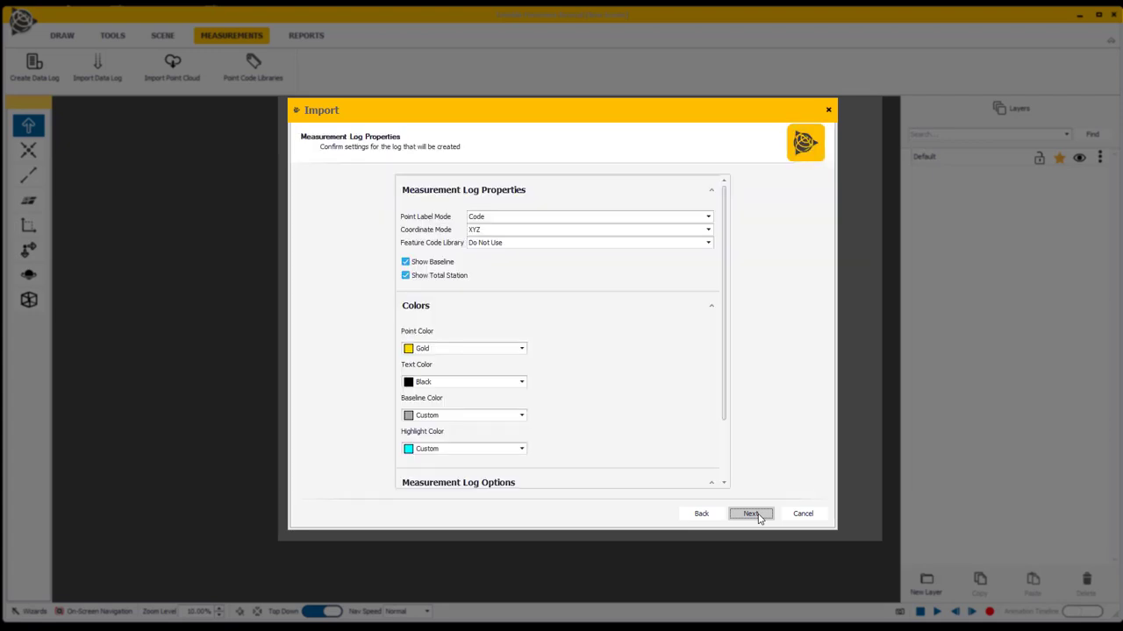
left_click(750, 518)
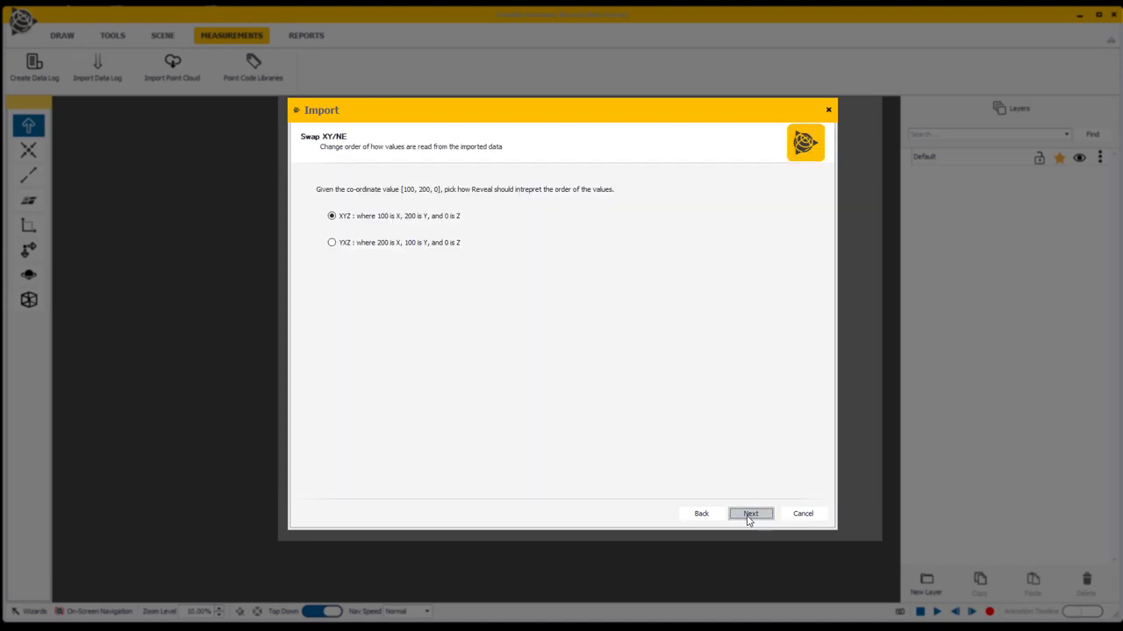
left_click(749, 515)
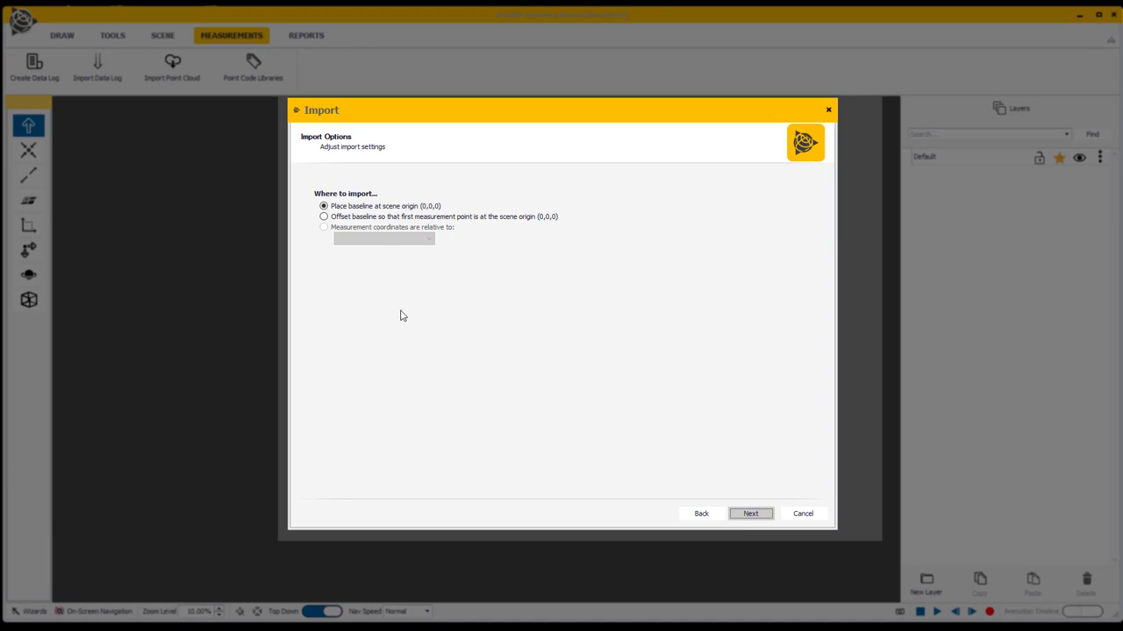
left_click(750, 515)
left_click(751, 516)
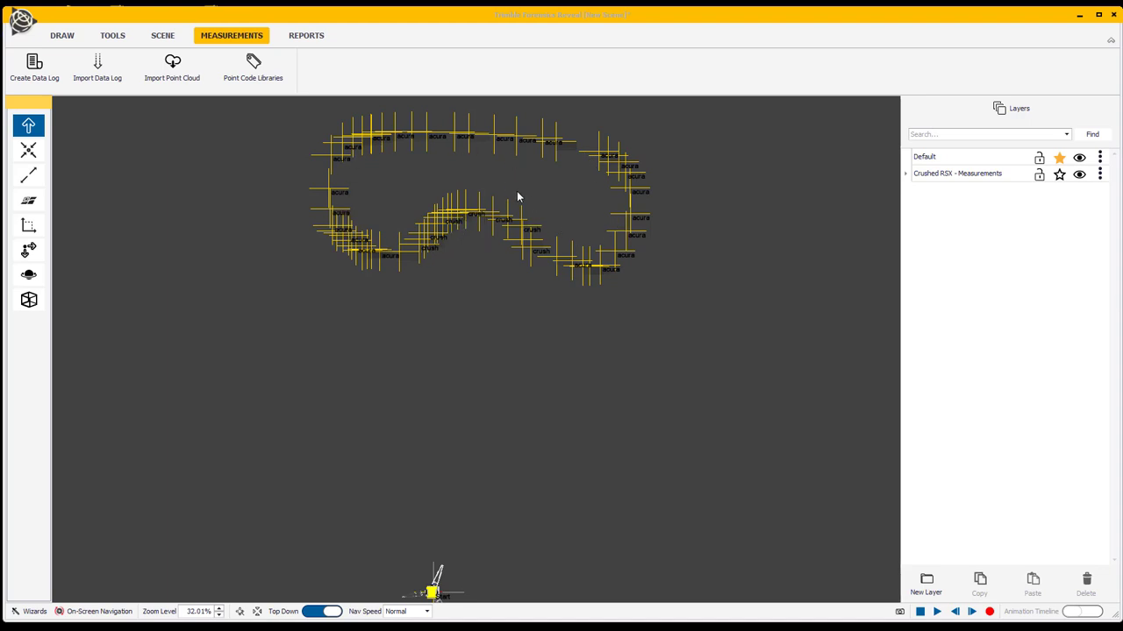
Pan and zoom in to centre the acura and crush measurement points.
left_click_drag(516, 198, 526, 302)
scroll(522, 259, "up", 2)
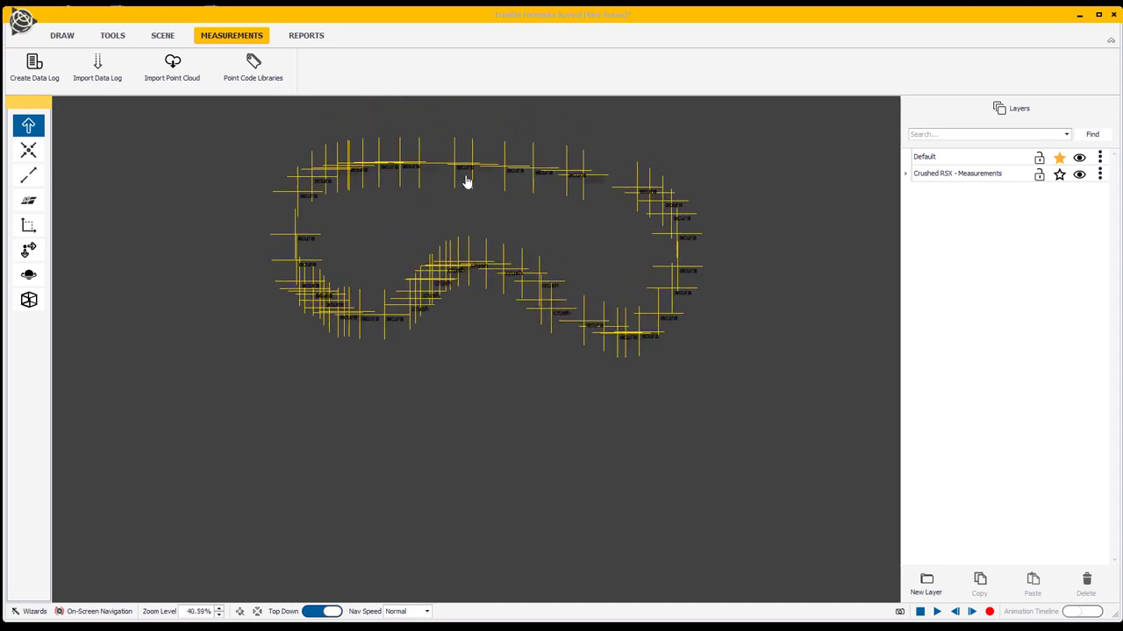
Open the Crushed RSX log's point table and scroll to the crush rows from point 27.
double_click(958, 176)
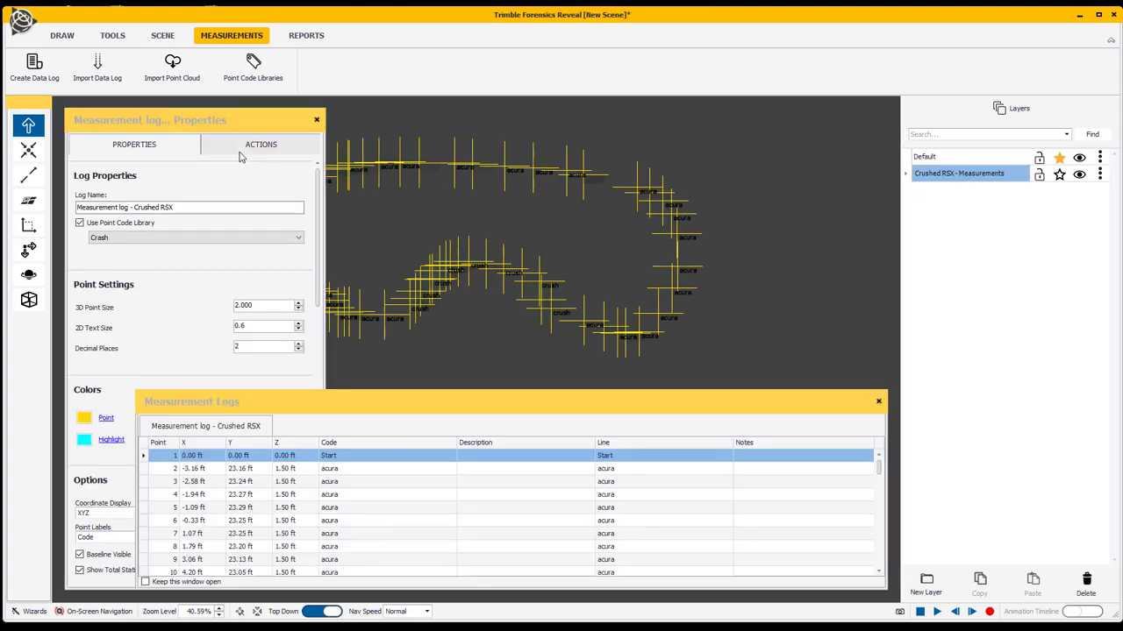
left_click(243, 147)
left_click(188, 146)
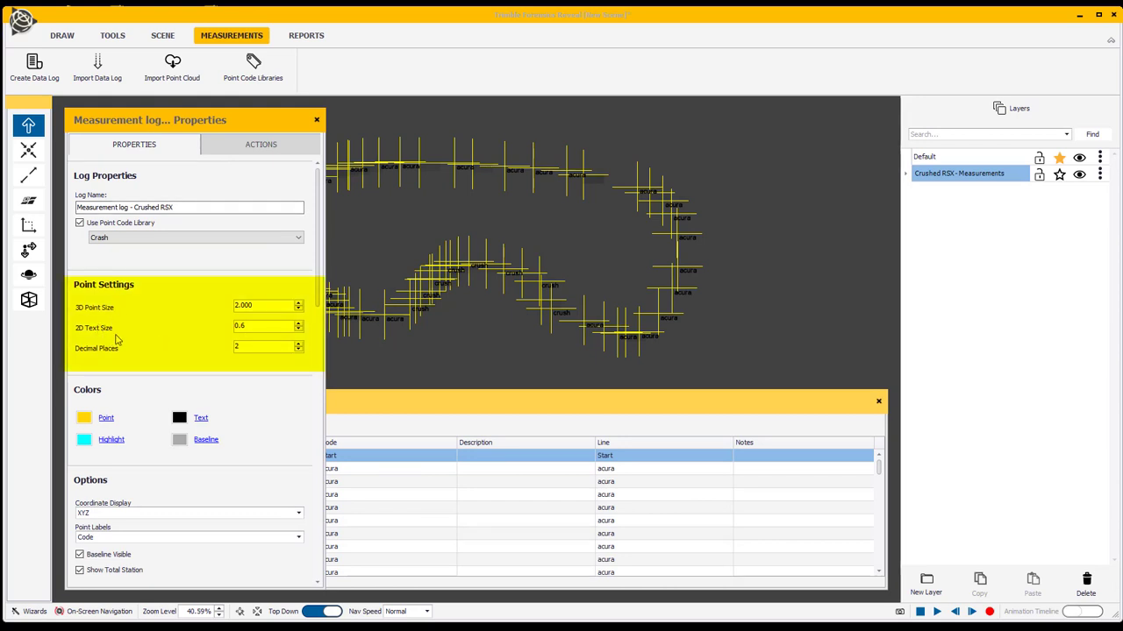
left_click(316, 119)
double_click(954, 181)
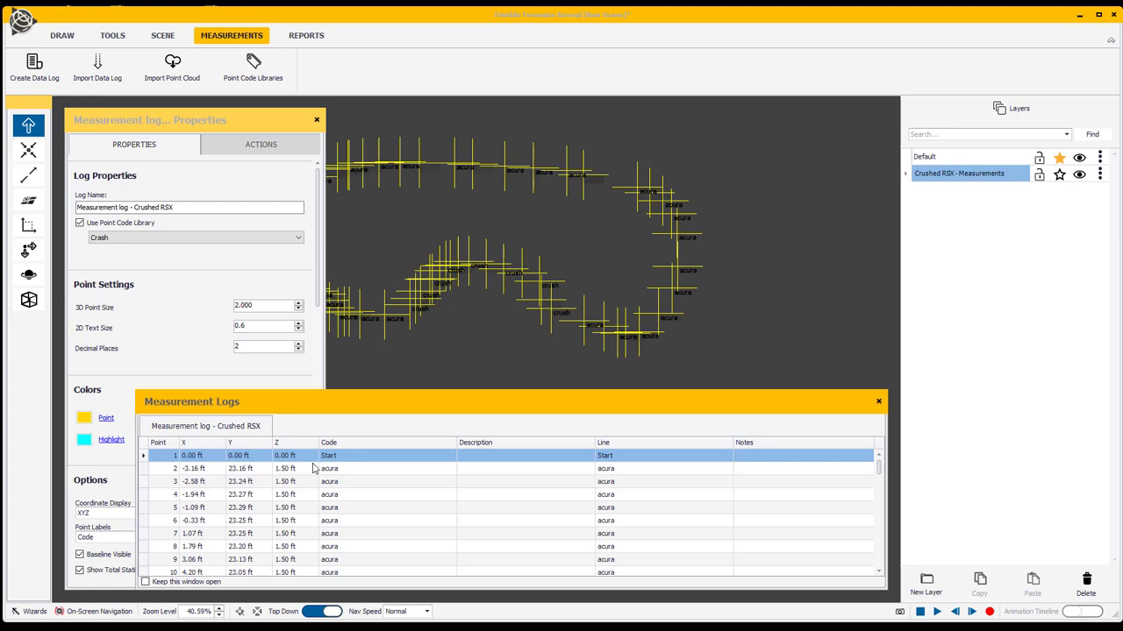
scroll(344, 495, "down", 2)
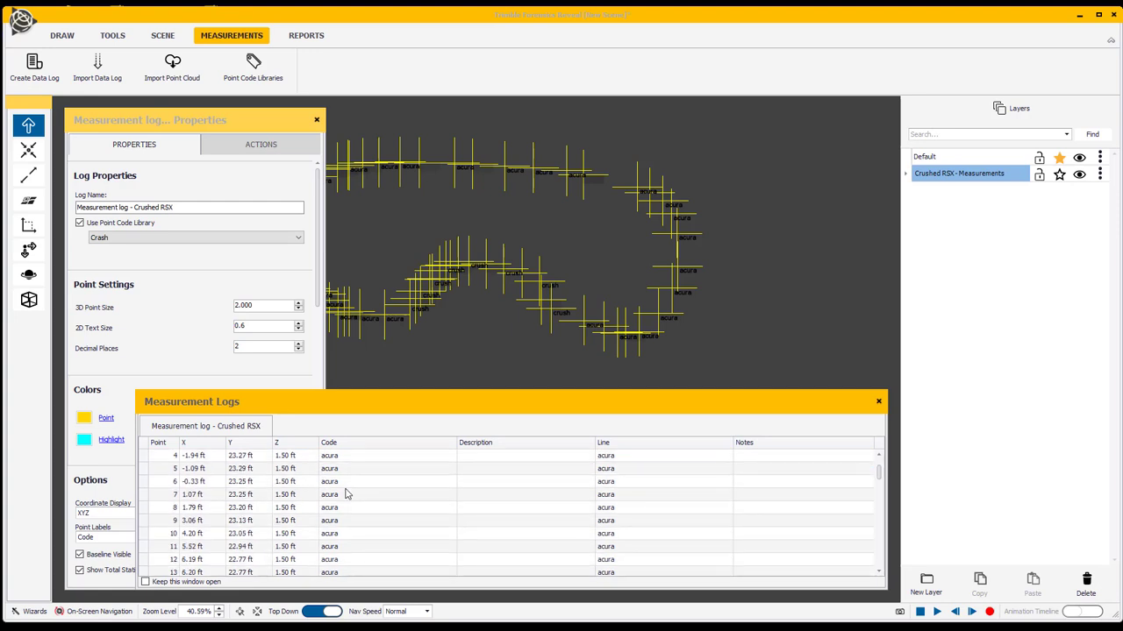
scroll(347, 494, "down", 3)
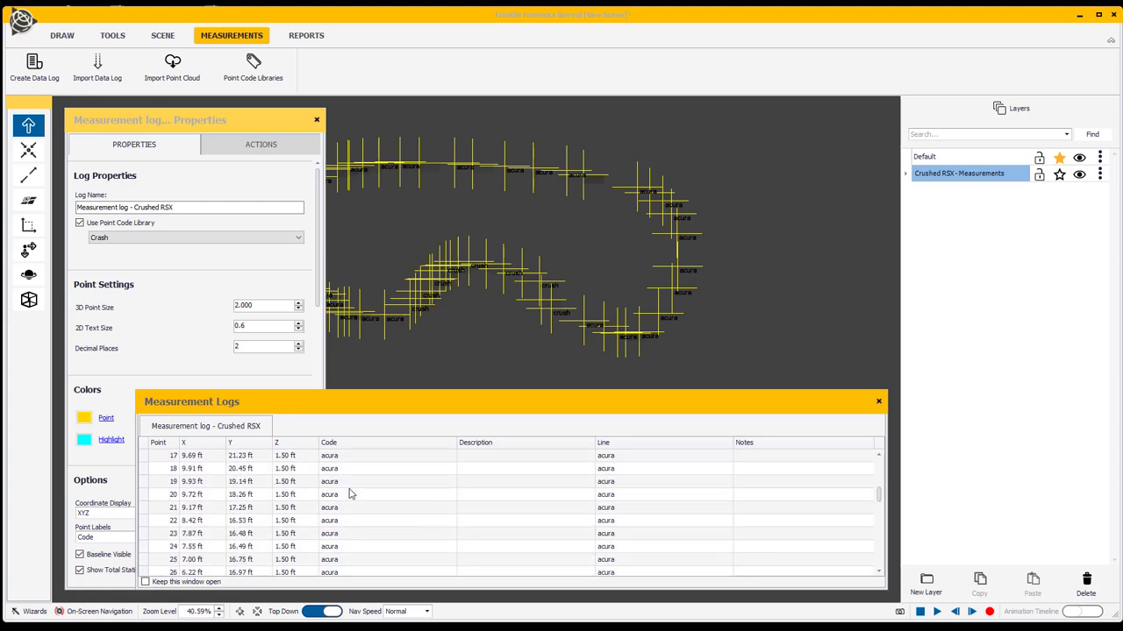
scroll(342, 458, "down", 2)
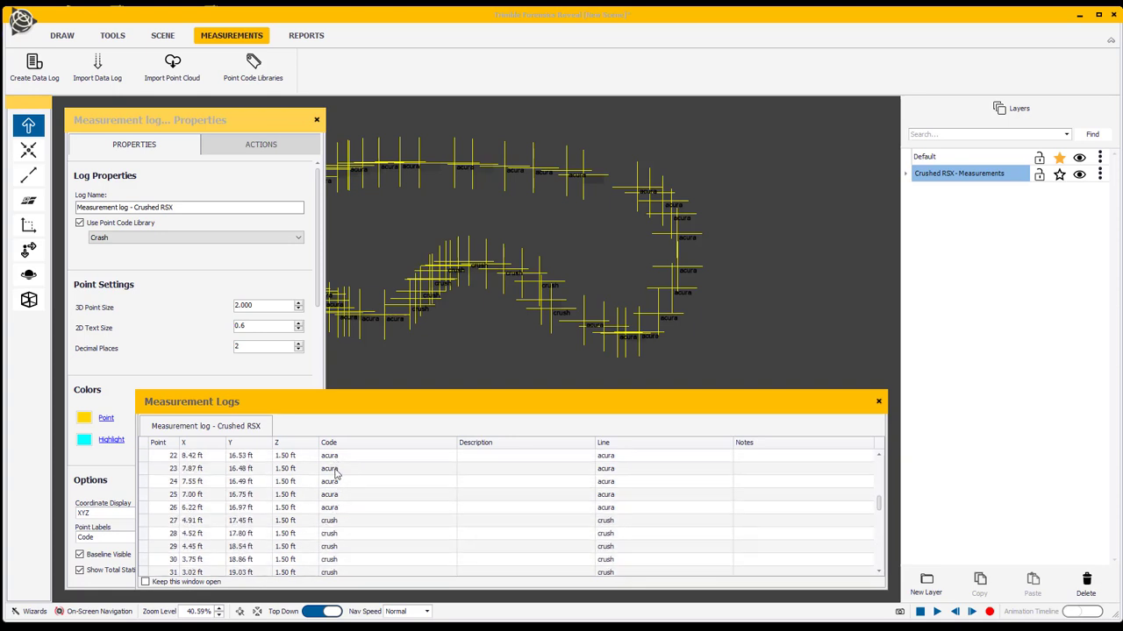
scroll(336, 474, "down", 1)
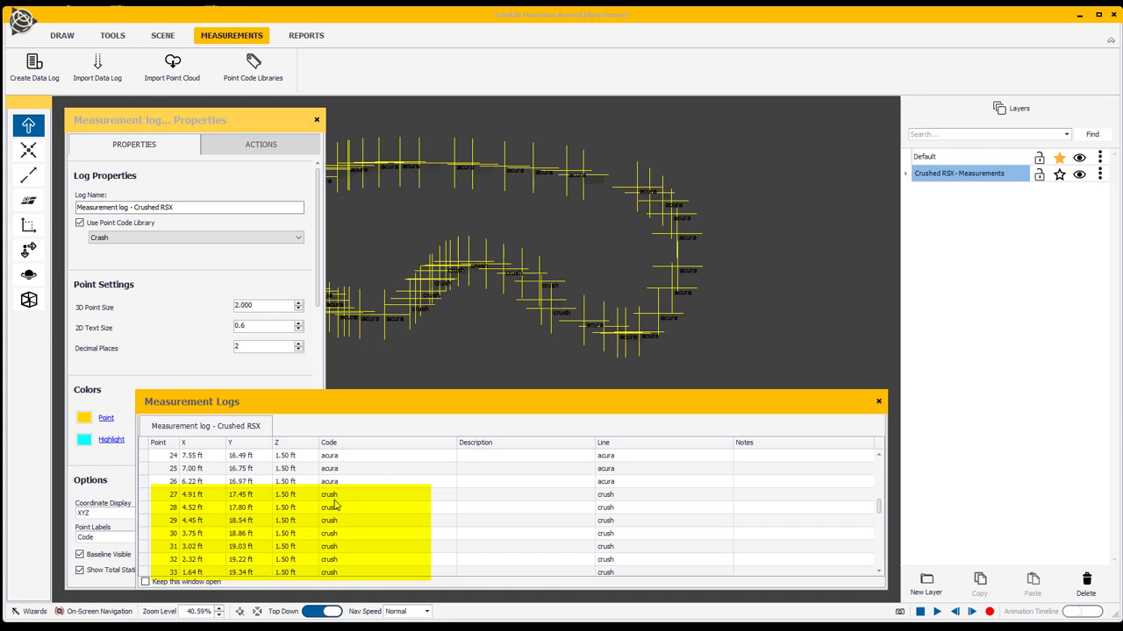
Locate crush points 27, 29 and 42 in the scene from the log table.
double_click(333, 496)
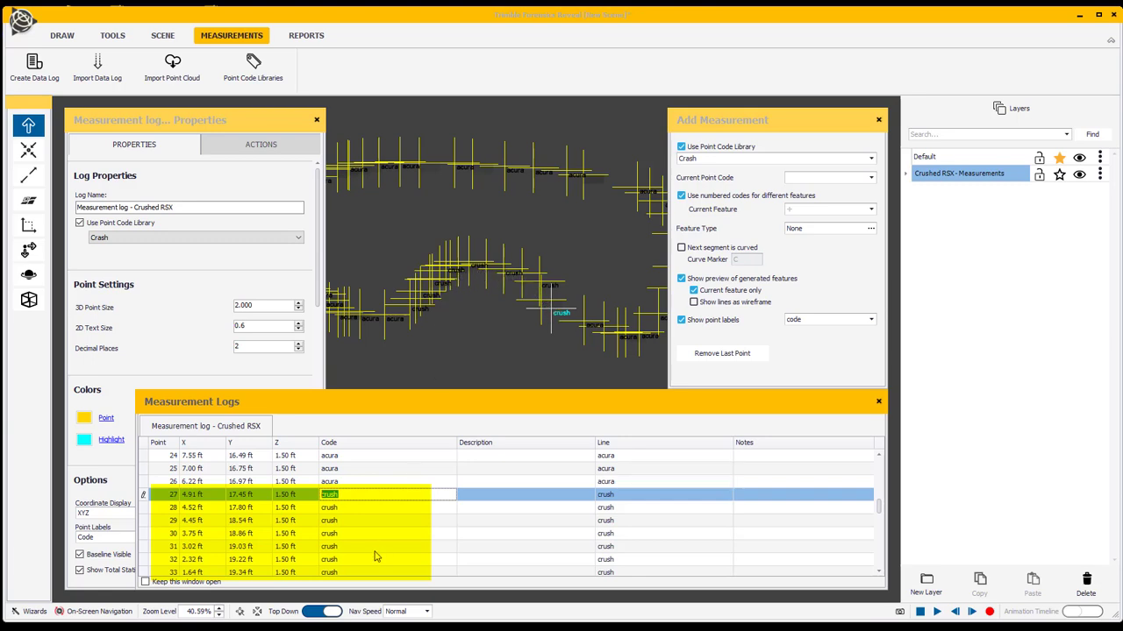
left_click(454, 521)
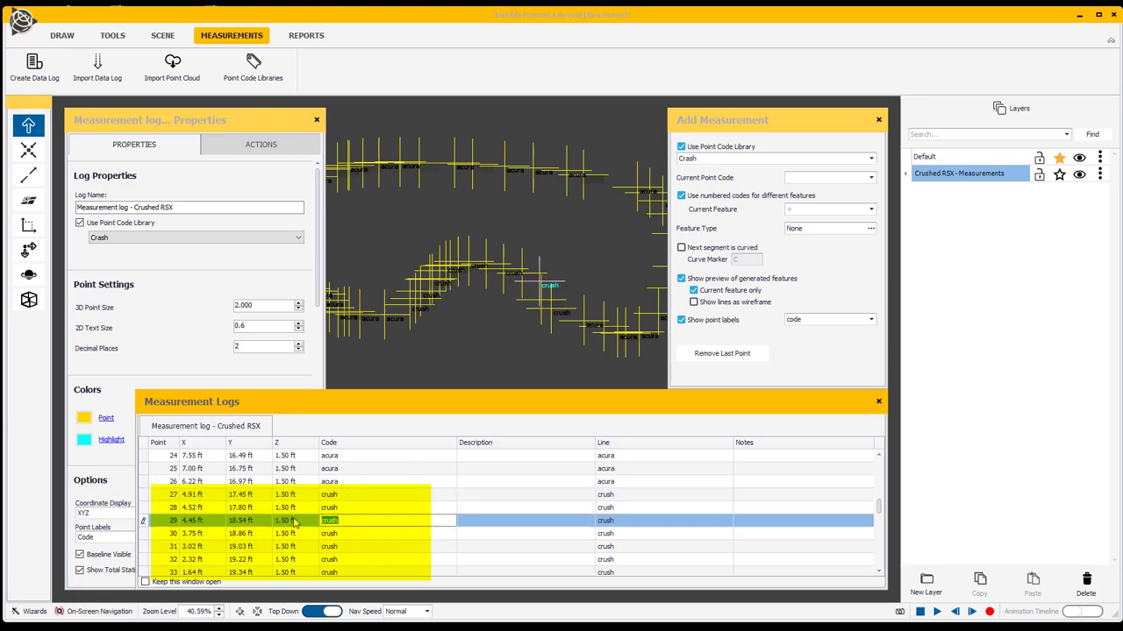
left_click(168, 525)
scroll(206, 529, "down", 3)
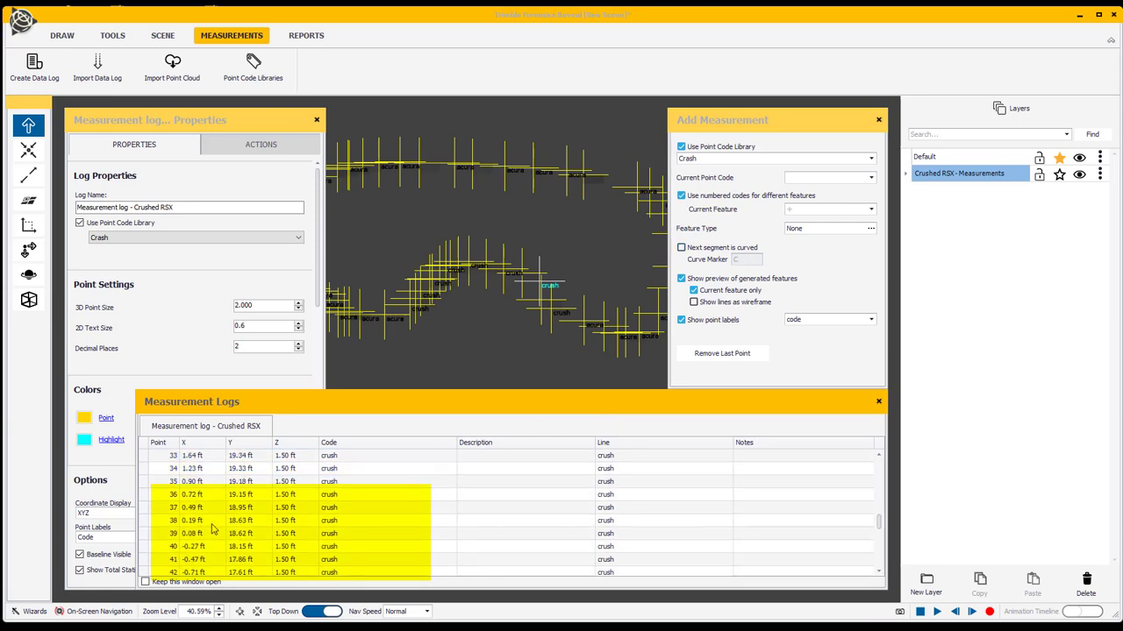
scroll(212, 529, "down", 1)
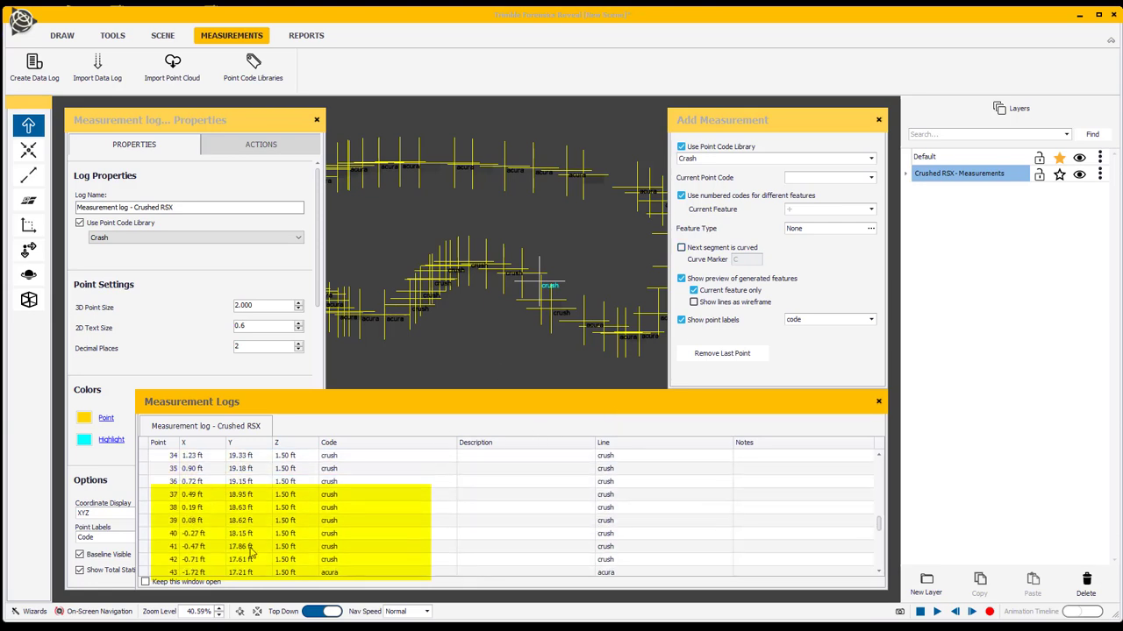
left_click(179, 560)
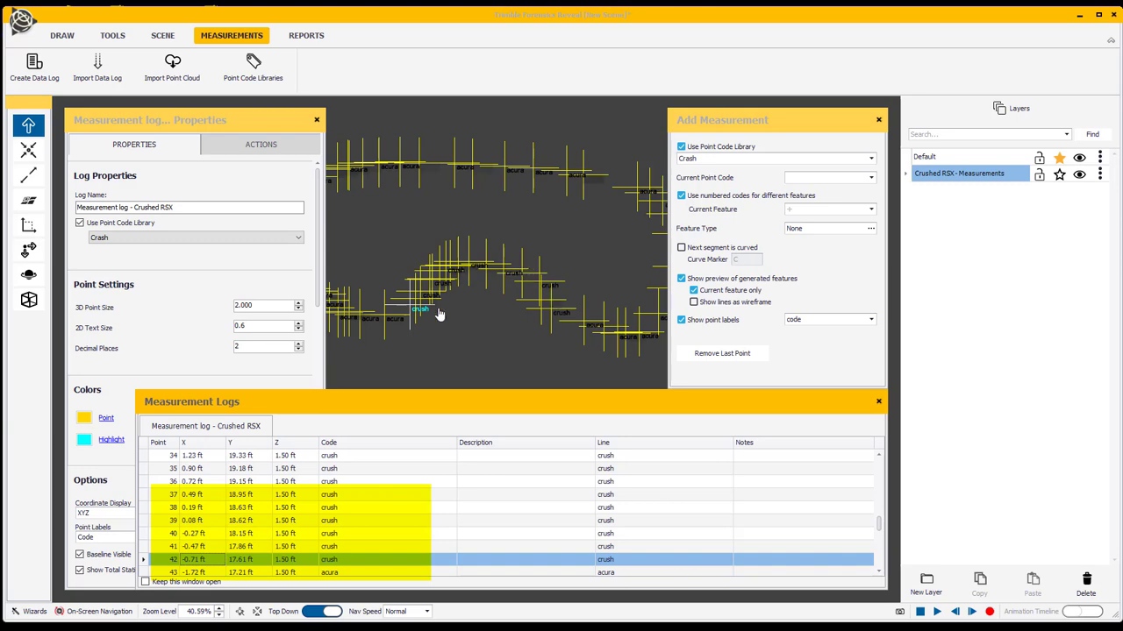
Close the Add Measurement, Measurement Logs and log Properties panels.
left_click(878, 121)
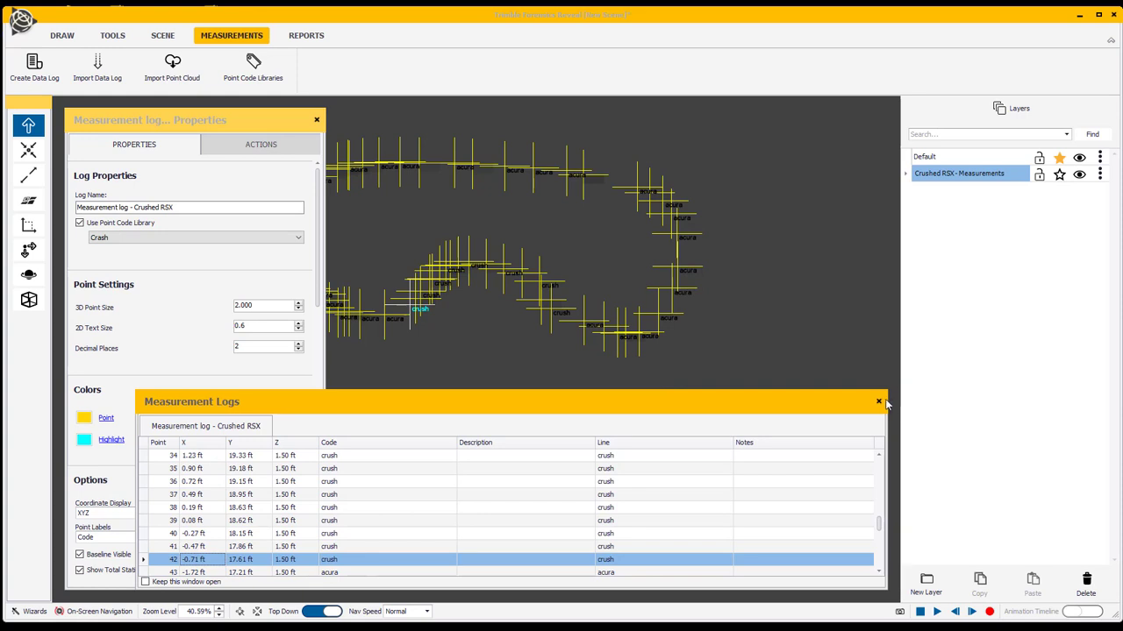
left_click(878, 402)
left_click(317, 121)
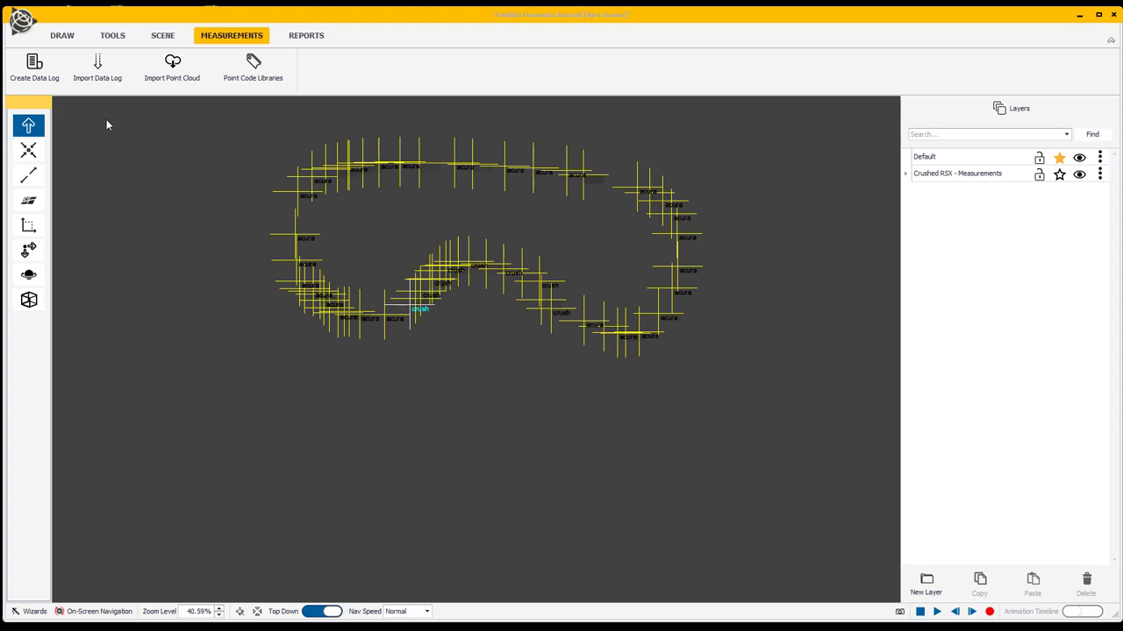
Place an Acura RSX (2002) from Specific Vehicles into the scene below the points.
left_click(63, 36)
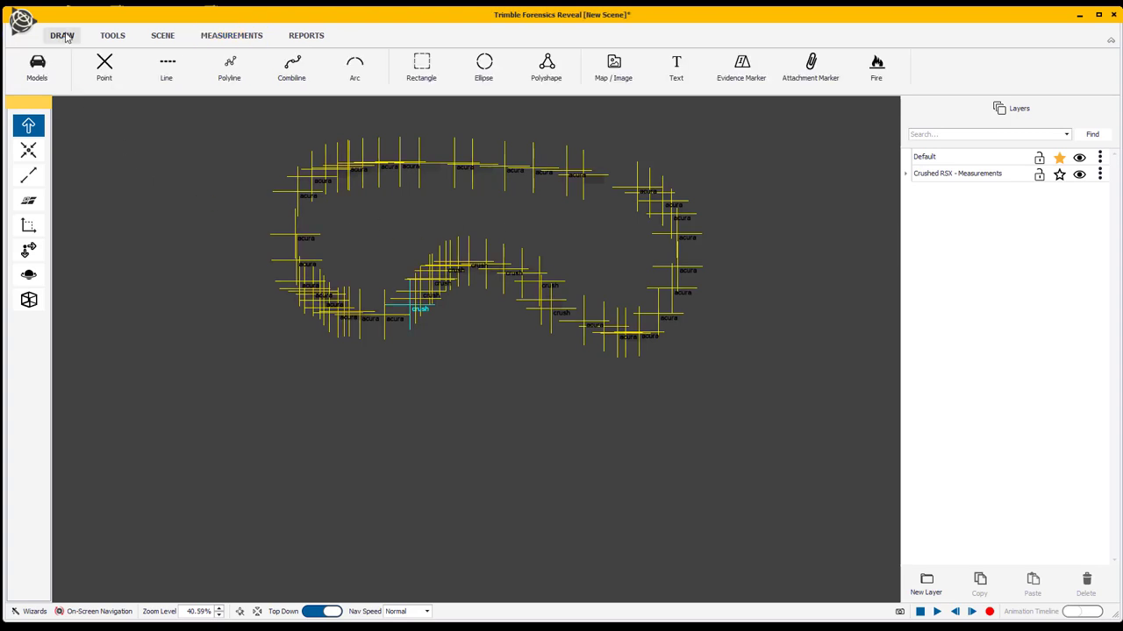
left_click(49, 76)
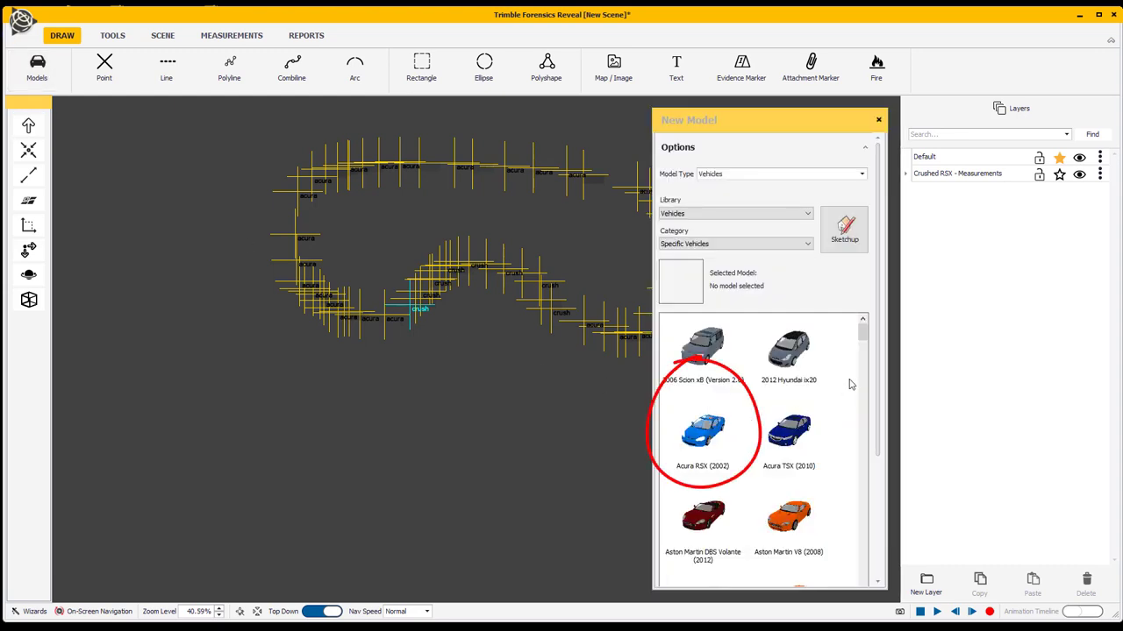
left_click_drag(862, 334, 862, 337)
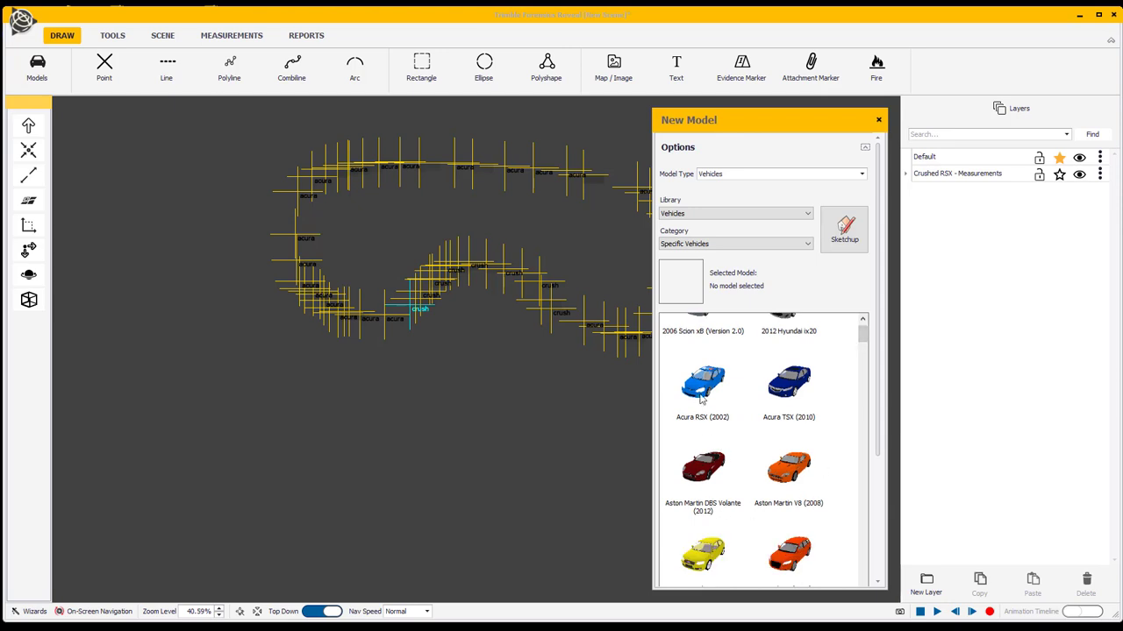
left_click_drag(647, 468, 425, 474)
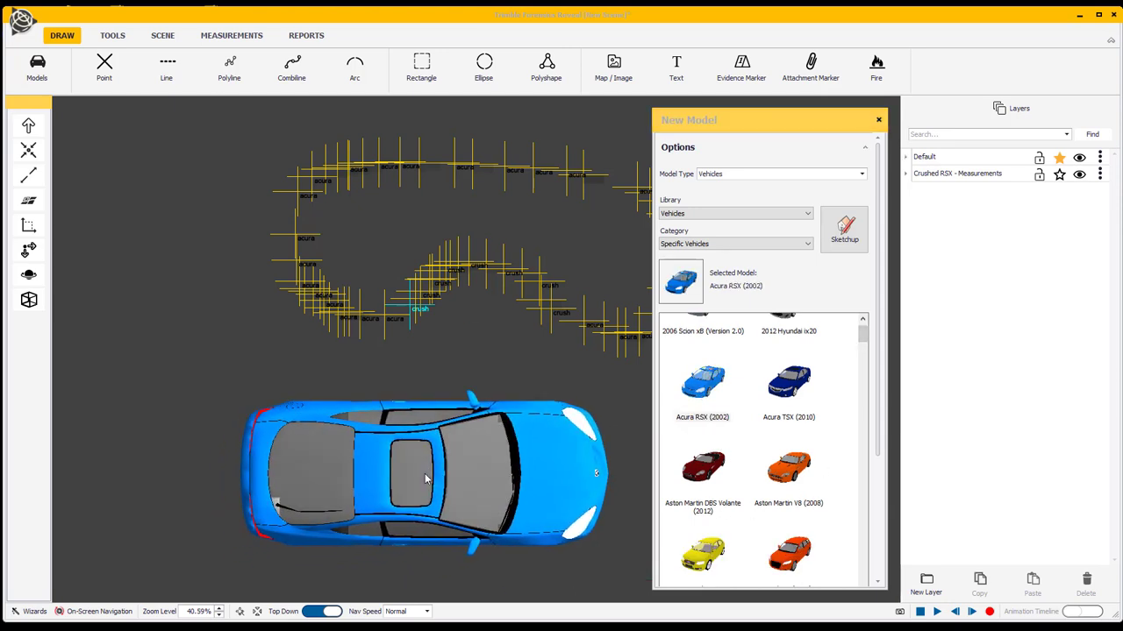
left_click(878, 120)
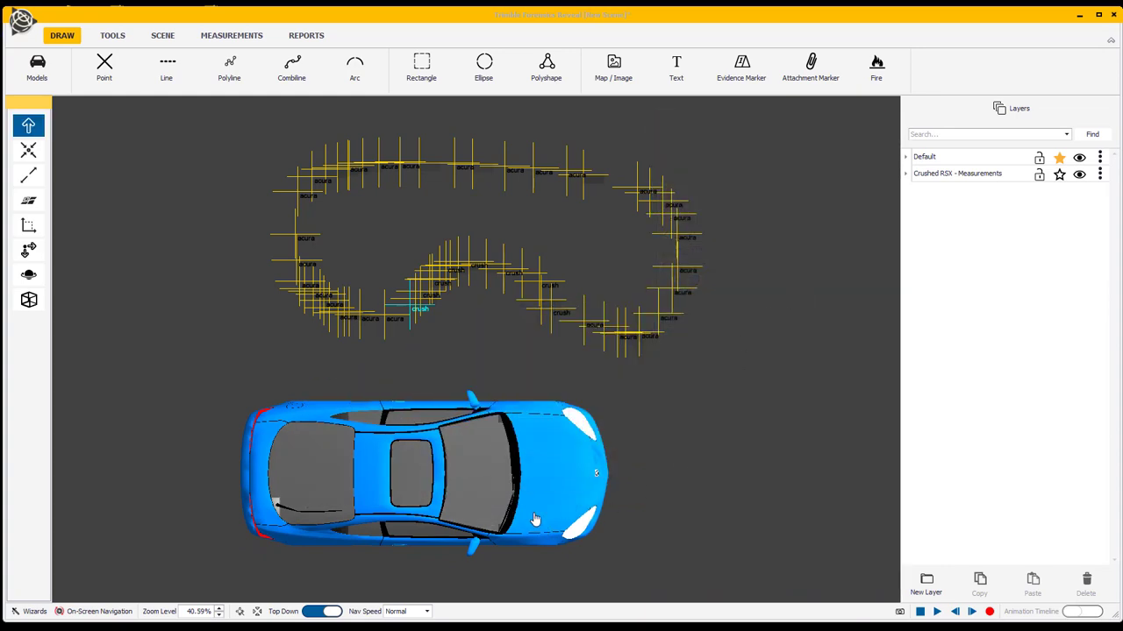
Yaw the Acura RSX to about 357° and move it onto the acura outline points.
left_click(597, 492)
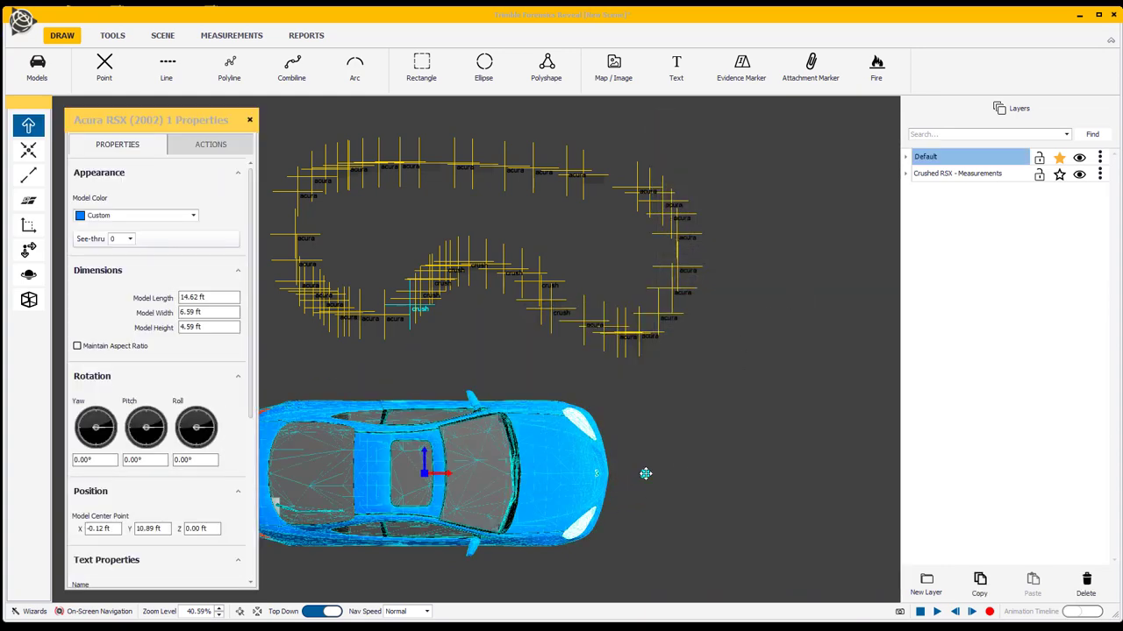
left_click_drag(644, 471, 644, 488)
left_click_drag(426, 472, 467, 447)
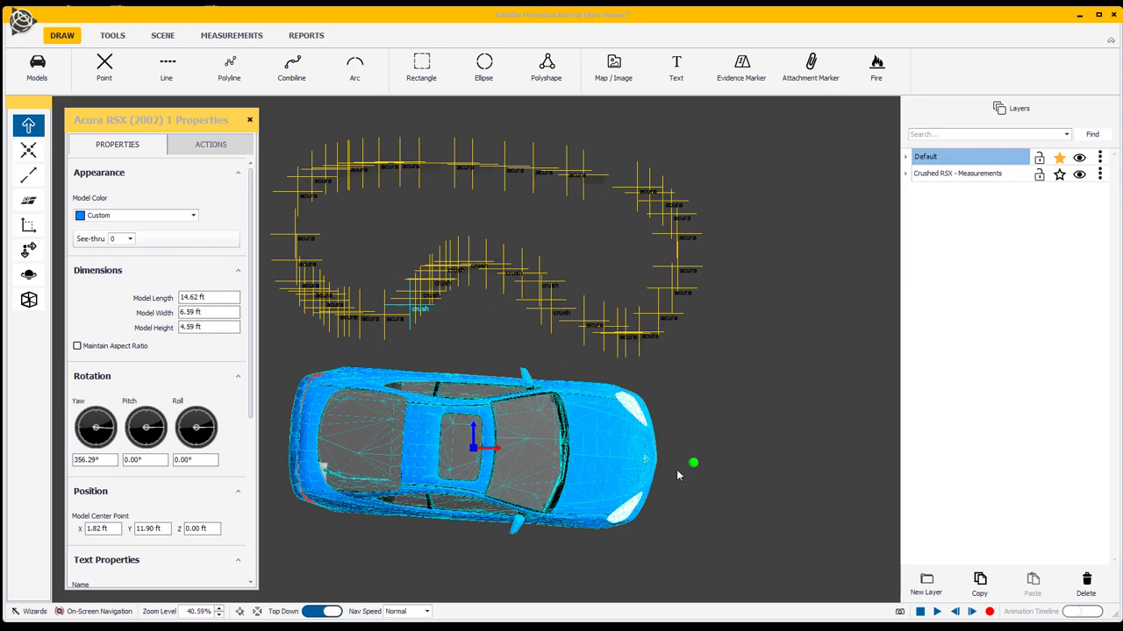
left_click_drag(693, 462, 693, 458)
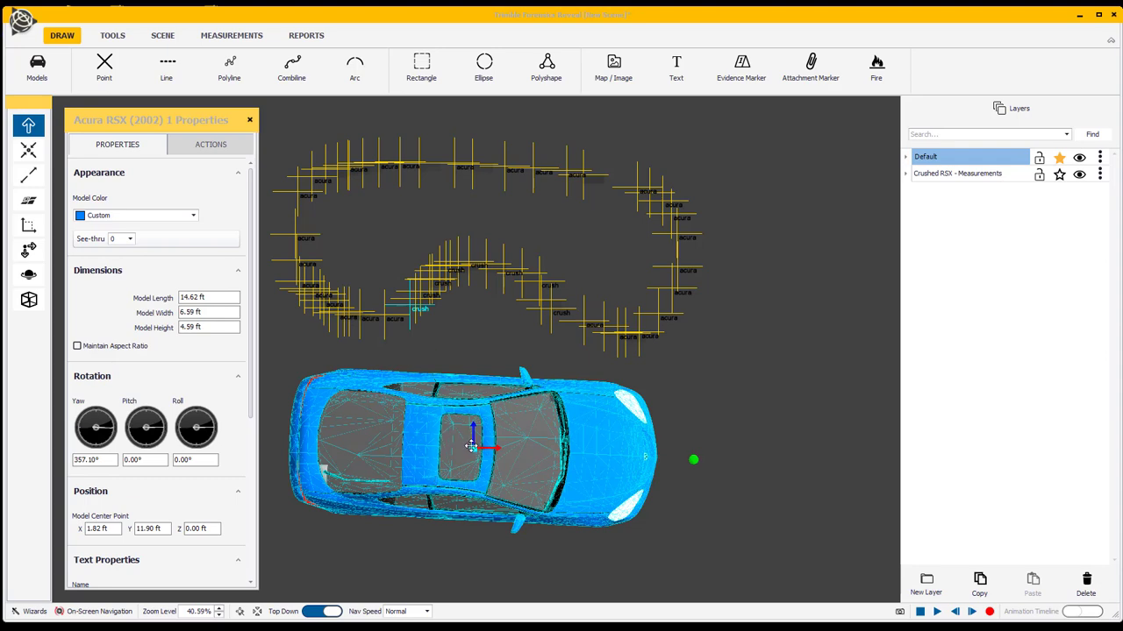
left_click_drag(474, 447, 487, 240)
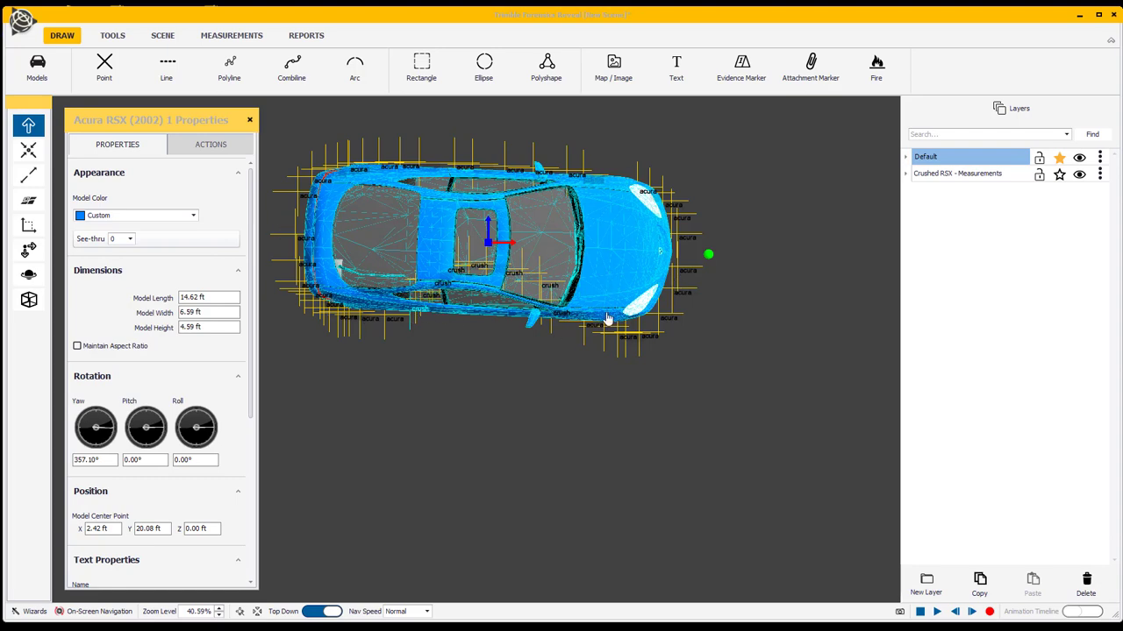
Turn off Top Down to view the car and points in 3D perspective.
left_click(321, 612)
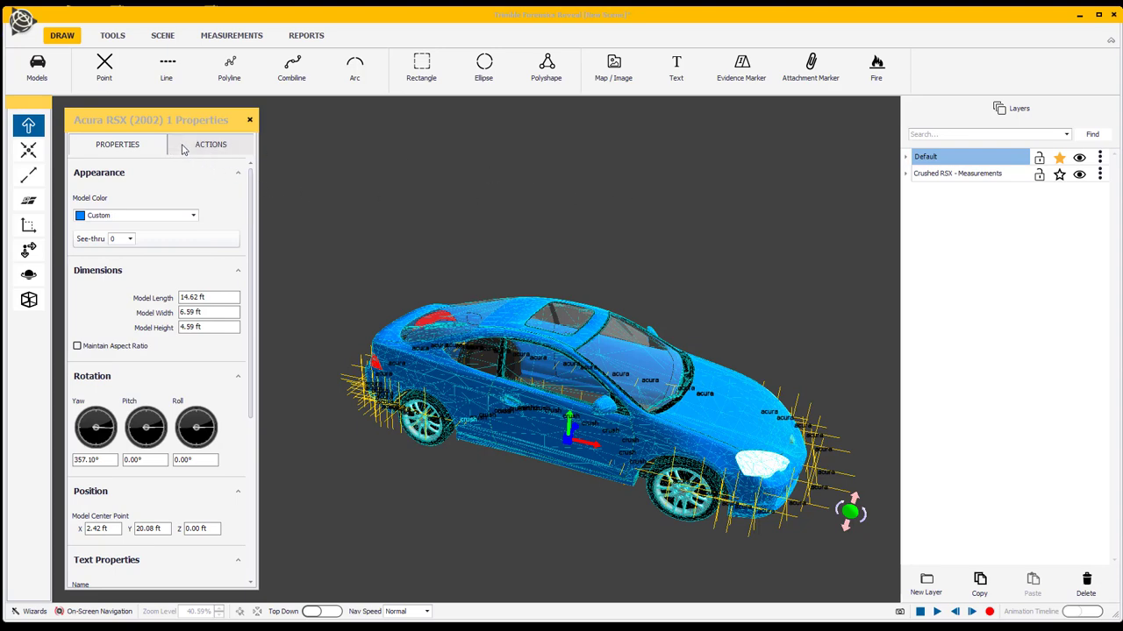
Open the Acura RSX's Damage Editor from its Actions menu to start a new damage profile.
left_click(183, 150)
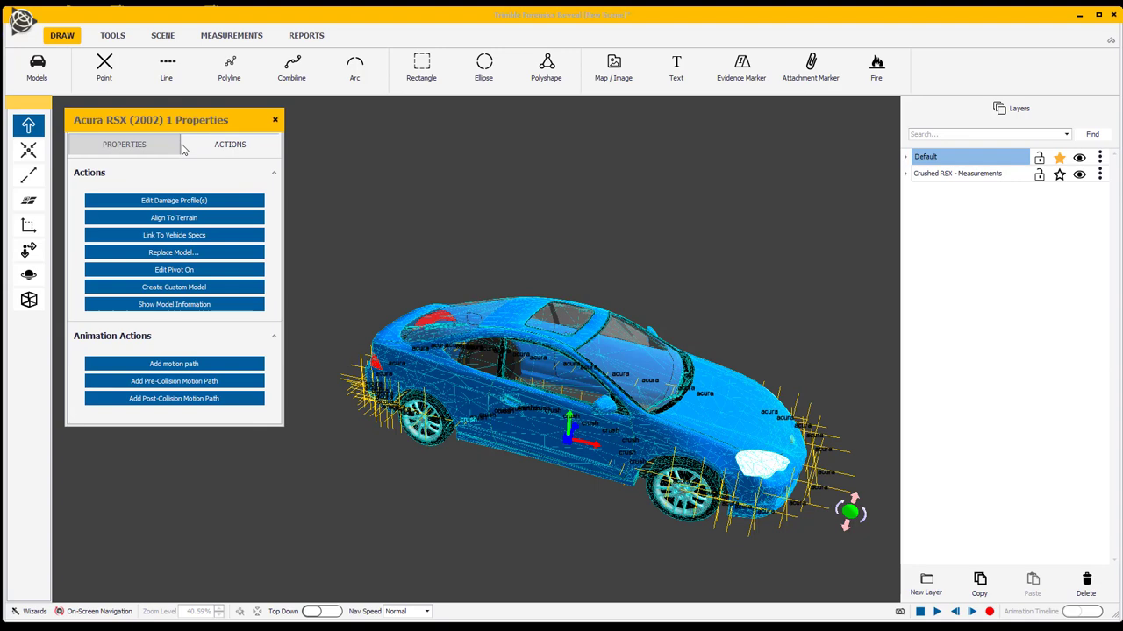
left_click(185, 206)
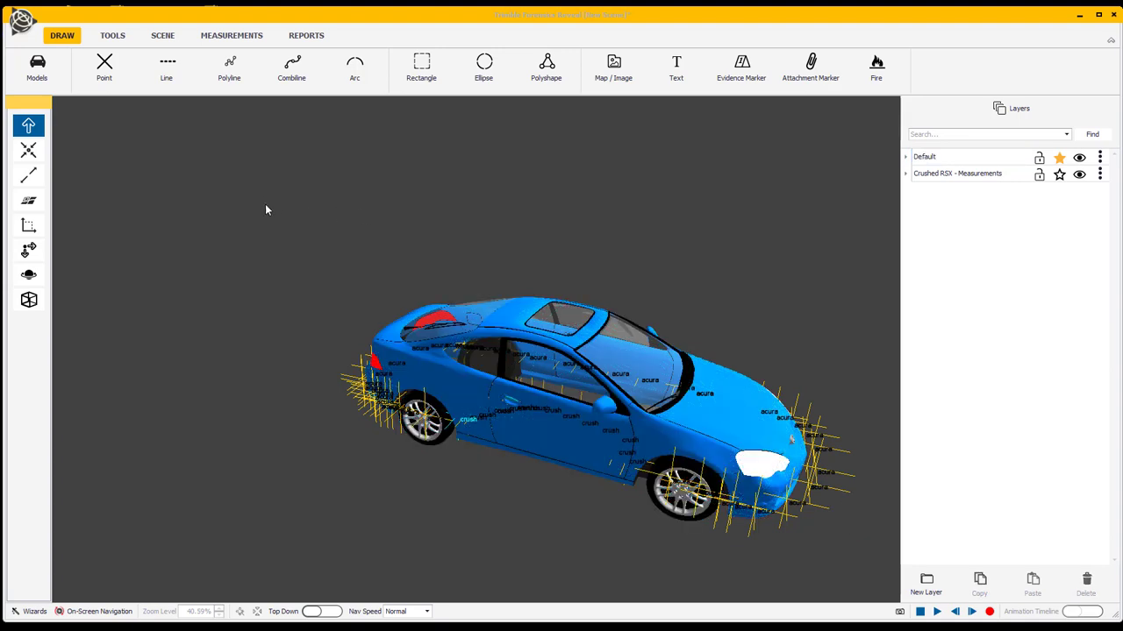
left_click(734, 437)
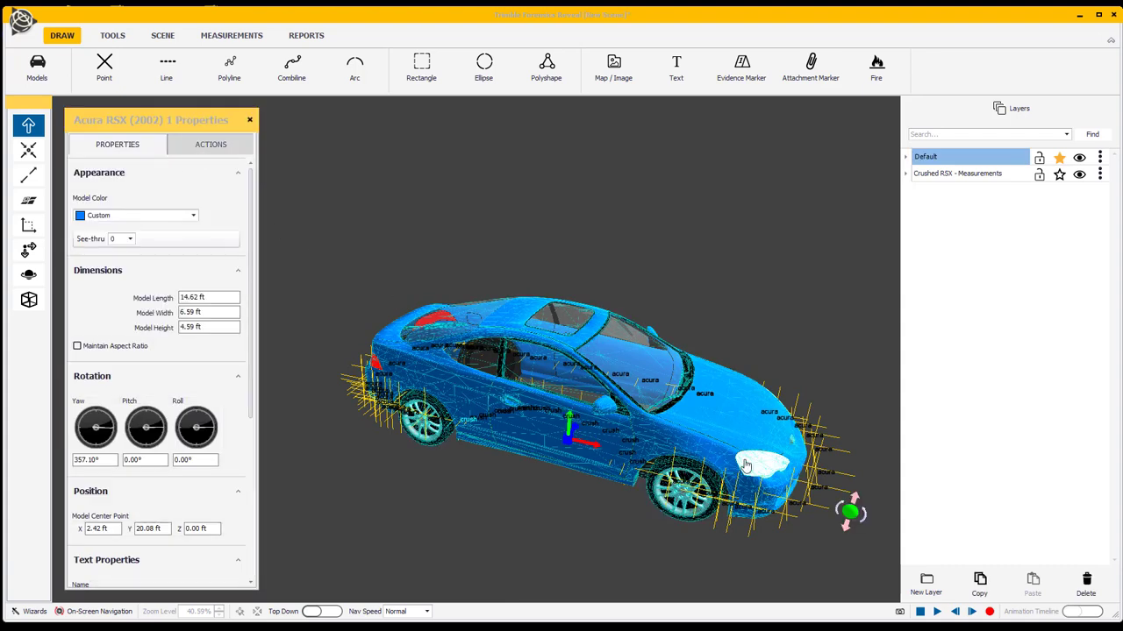
right_click(715, 430)
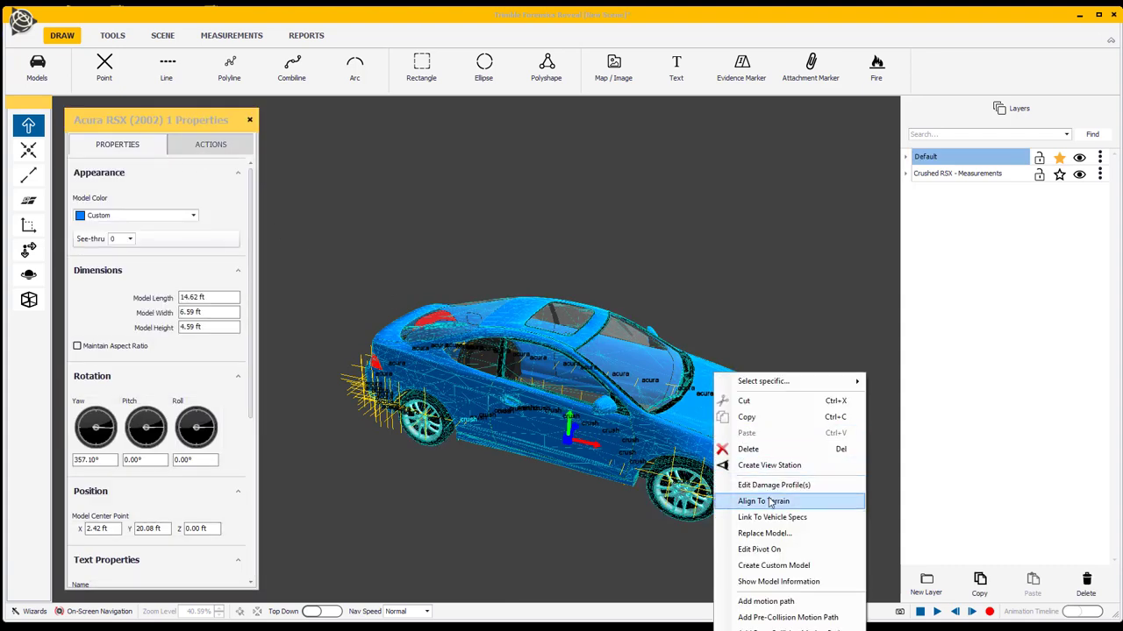
left_click(212, 151)
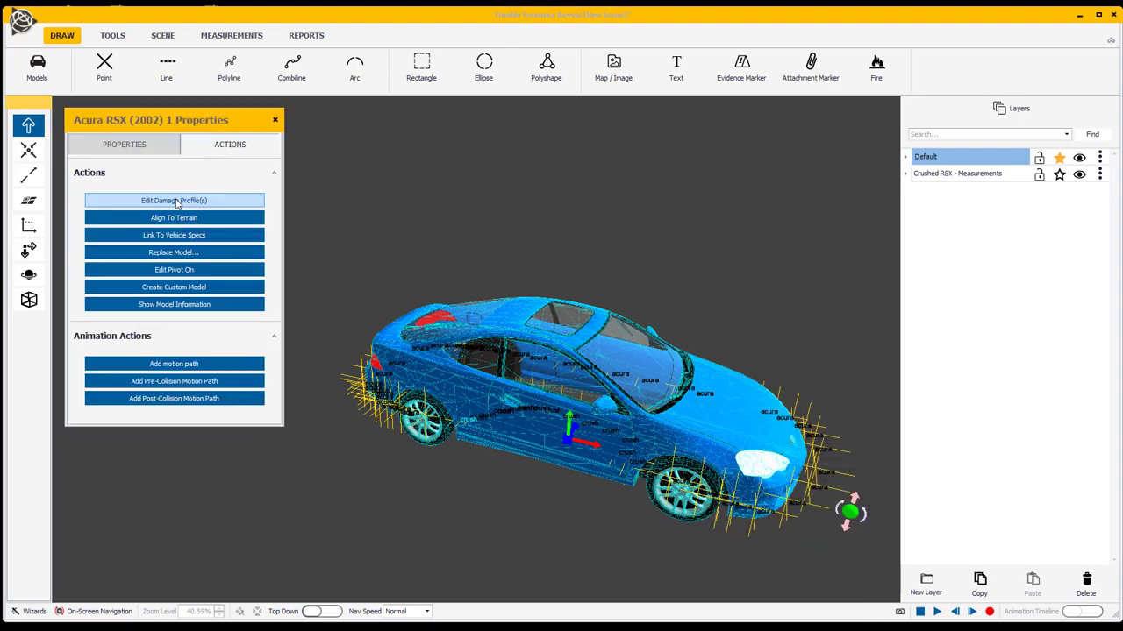
left_click(175, 201)
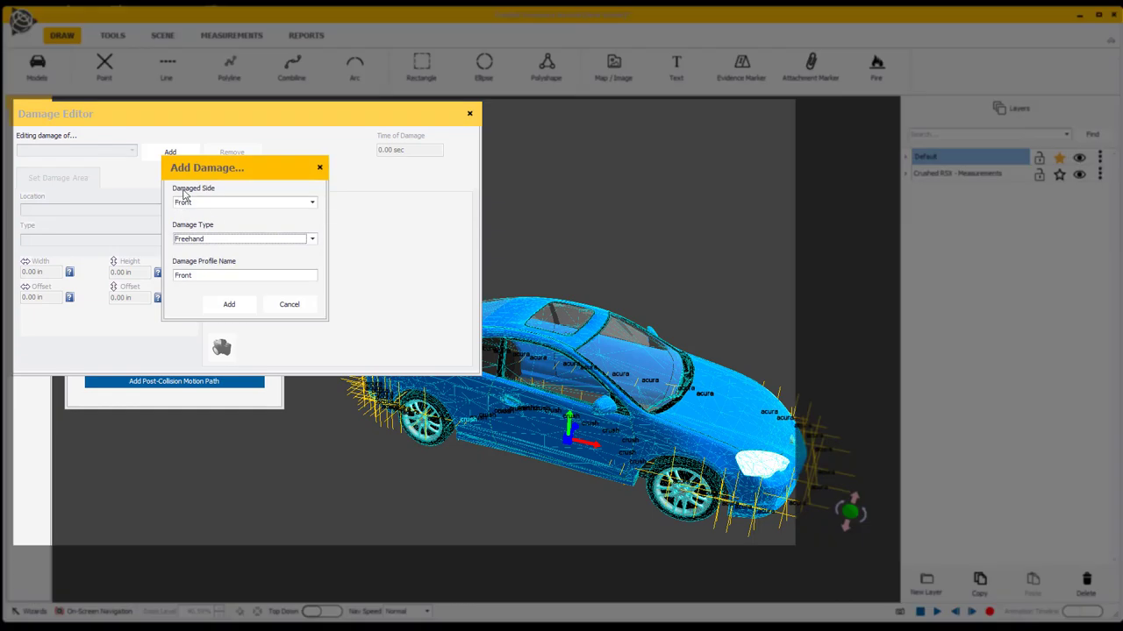
Set the new damage to Right side, Measured (Survey) type, with the Crushed RSX measurement log.
left_click(313, 204)
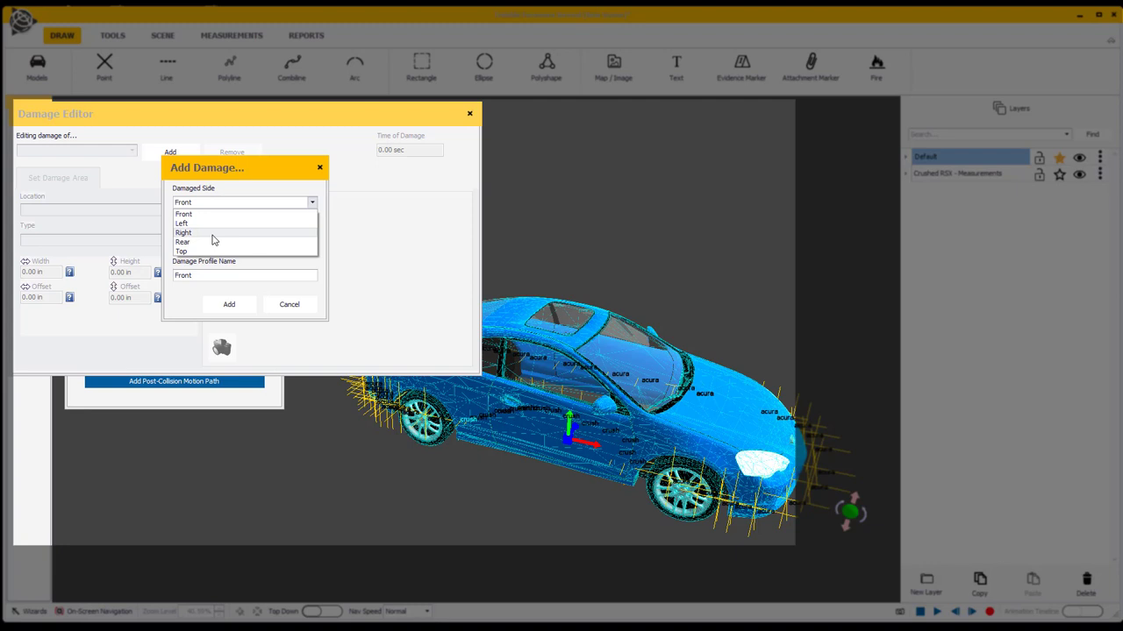
left_click(184, 232)
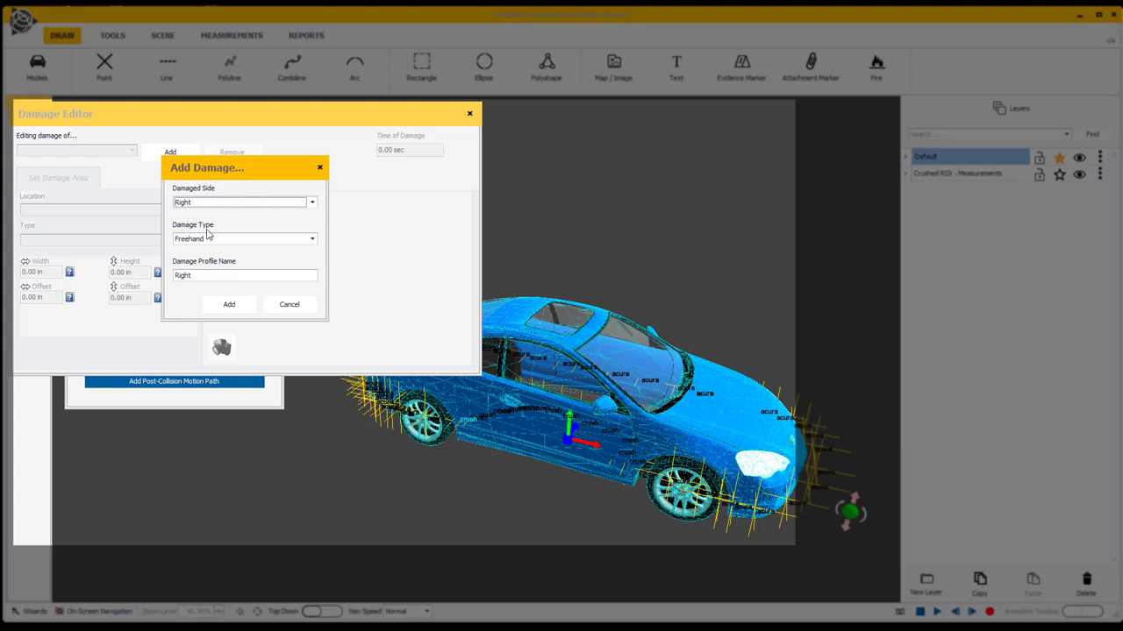
left_click(313, 239)
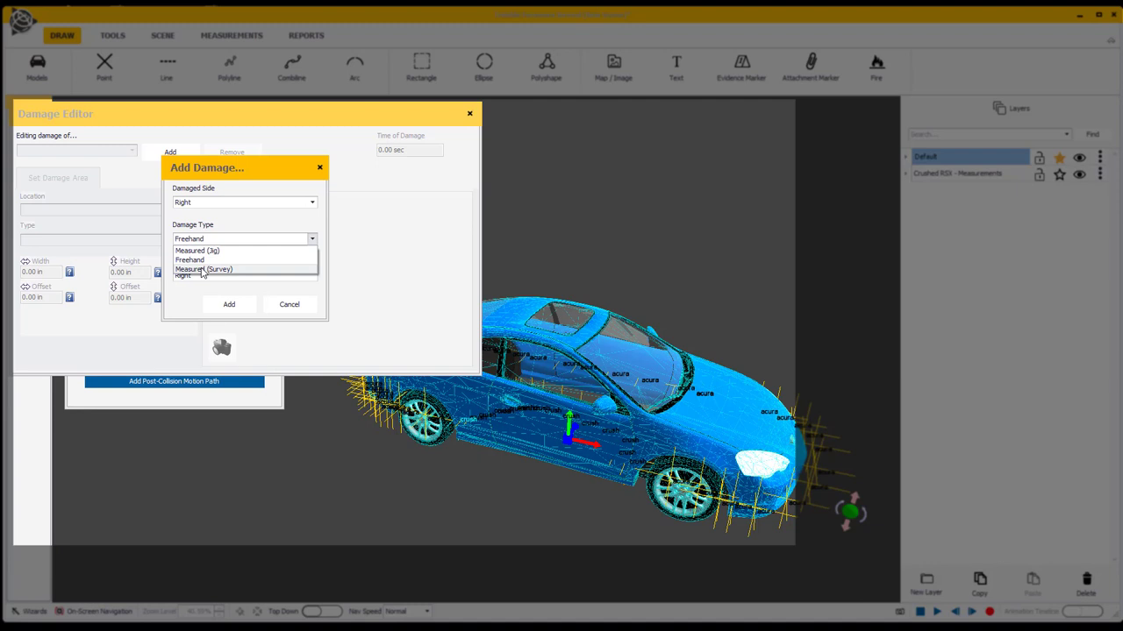
left_click(203, 270)
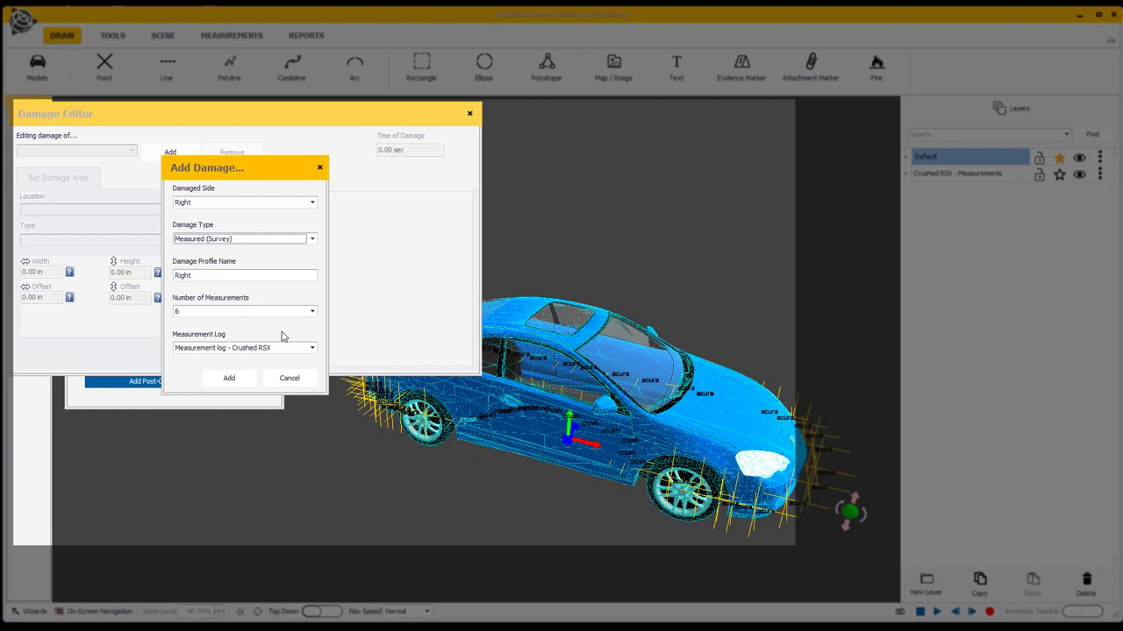
left_click(313, 348)
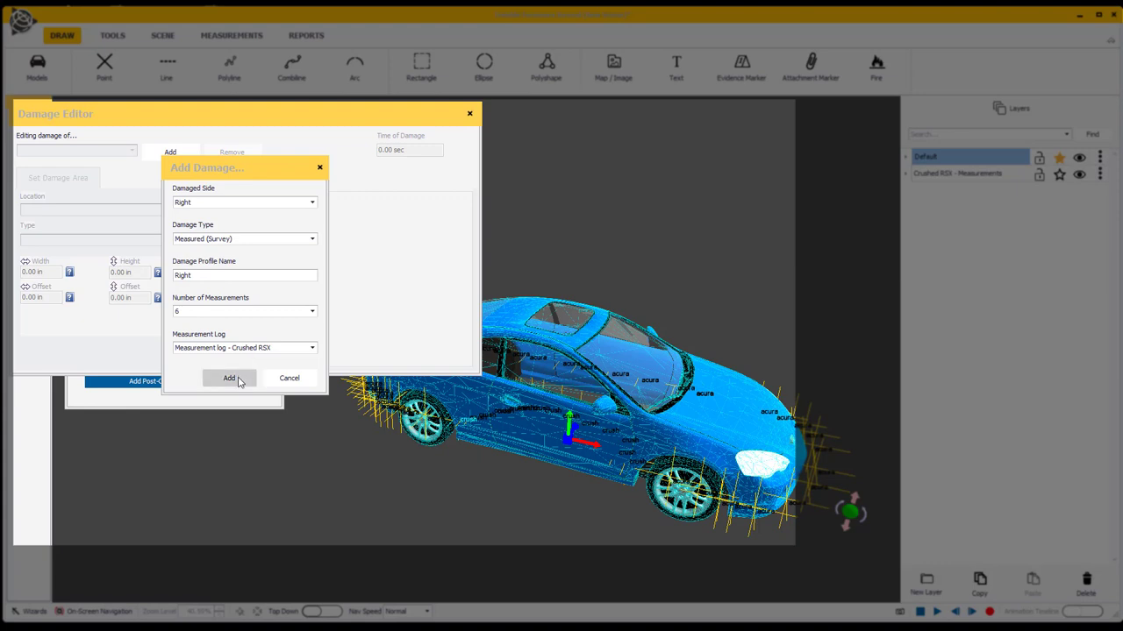
Add the Right damage profile, creating a red 48 by 55.12 in area, and select its top edge.
left_click(230, 378)
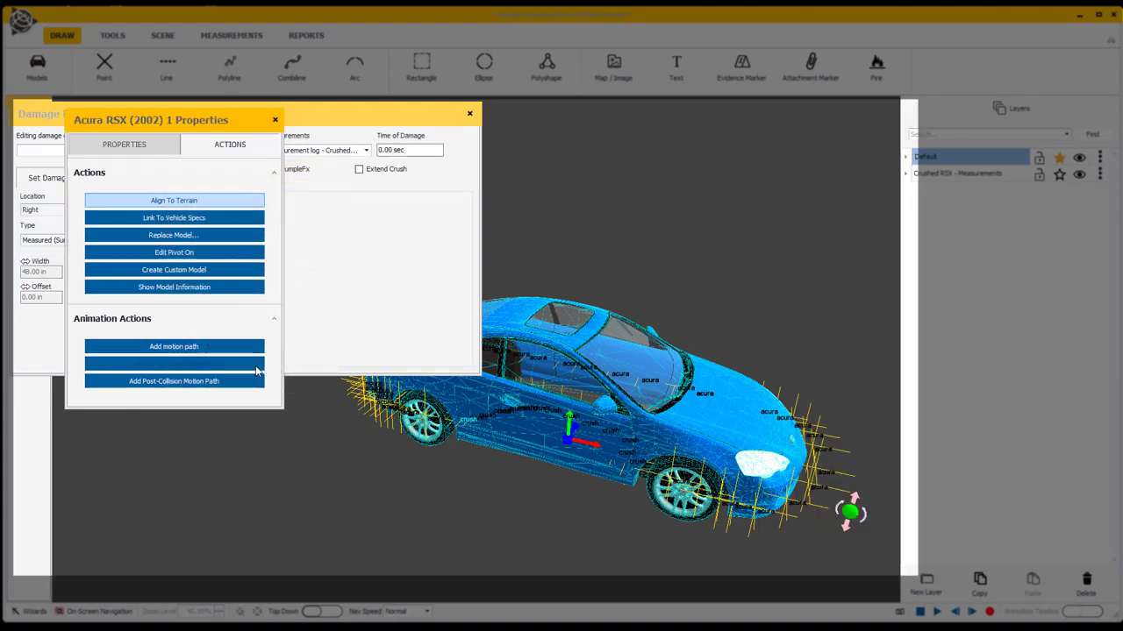
left_click(296, 120)
left_click_drag(374, 119, 665, 58)
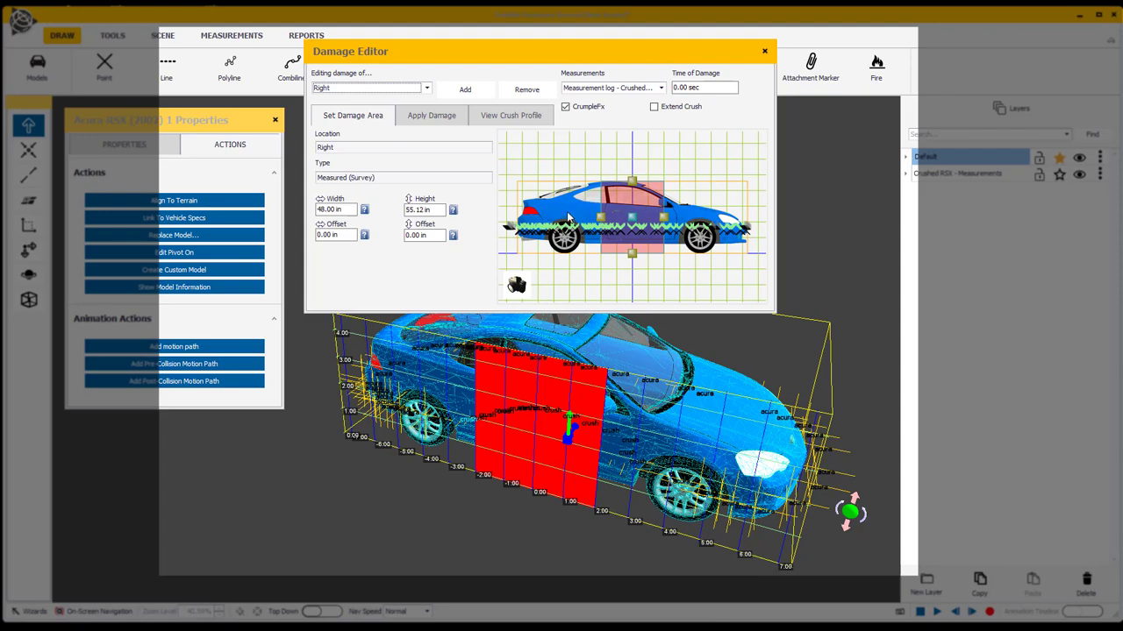
left_click(632, 181)
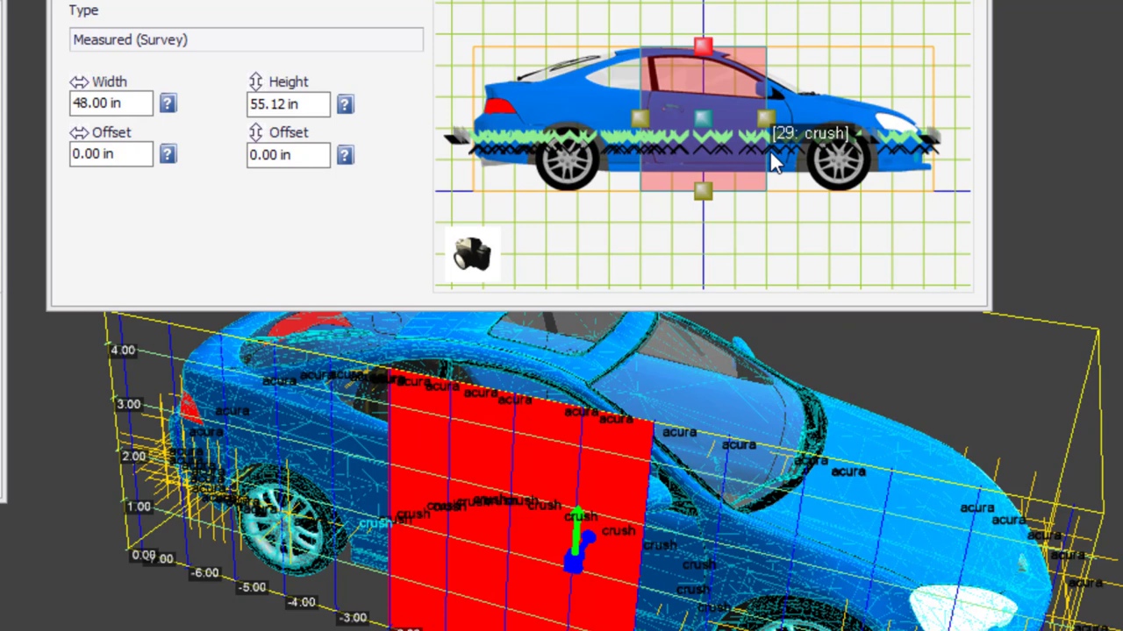
Drag the damage area's edges until it is 67.45 in wide at a -2.24 in offset.
left_click(765, 119)
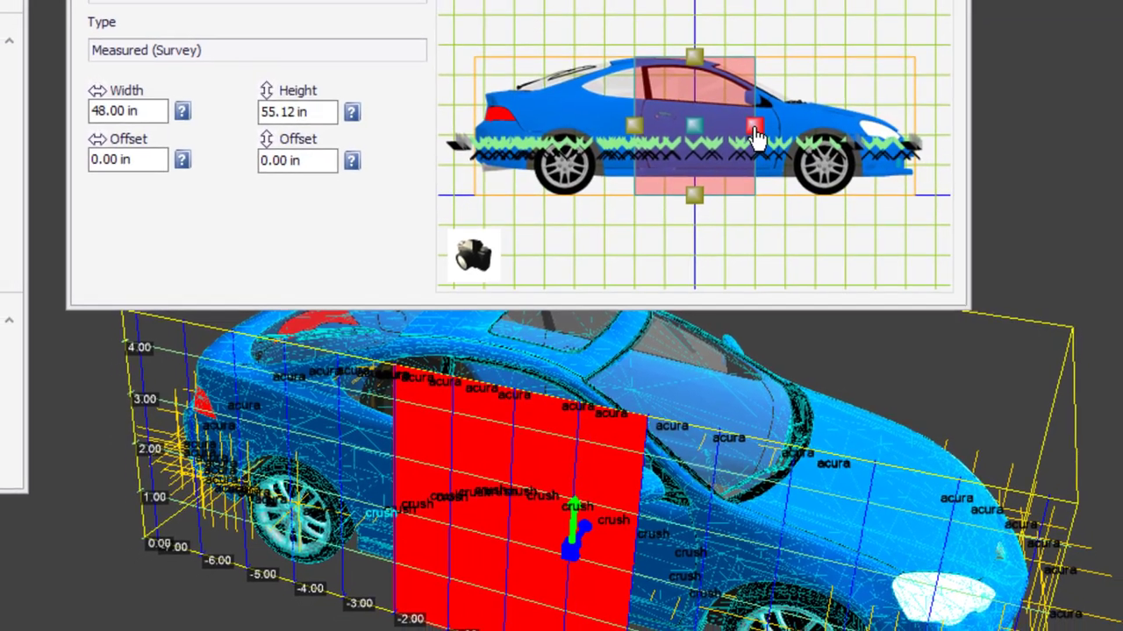
left_click_drag(755, 133, 760, 133)
left_click_drag(717, 166, 716, 167)
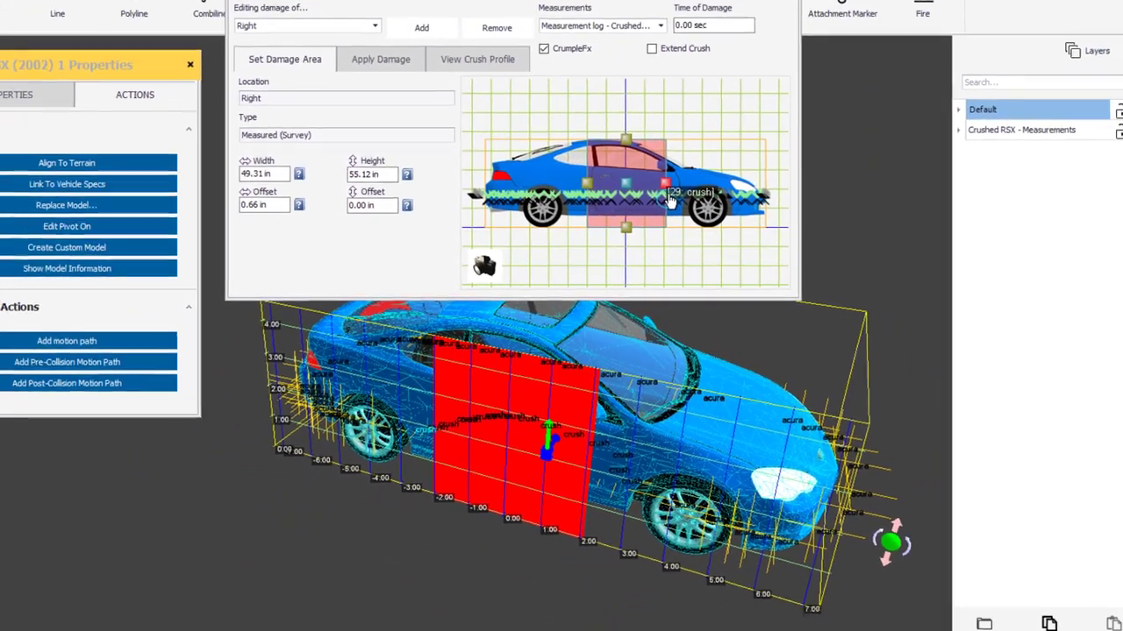
left_click_drag(669, 200, 677, 201)
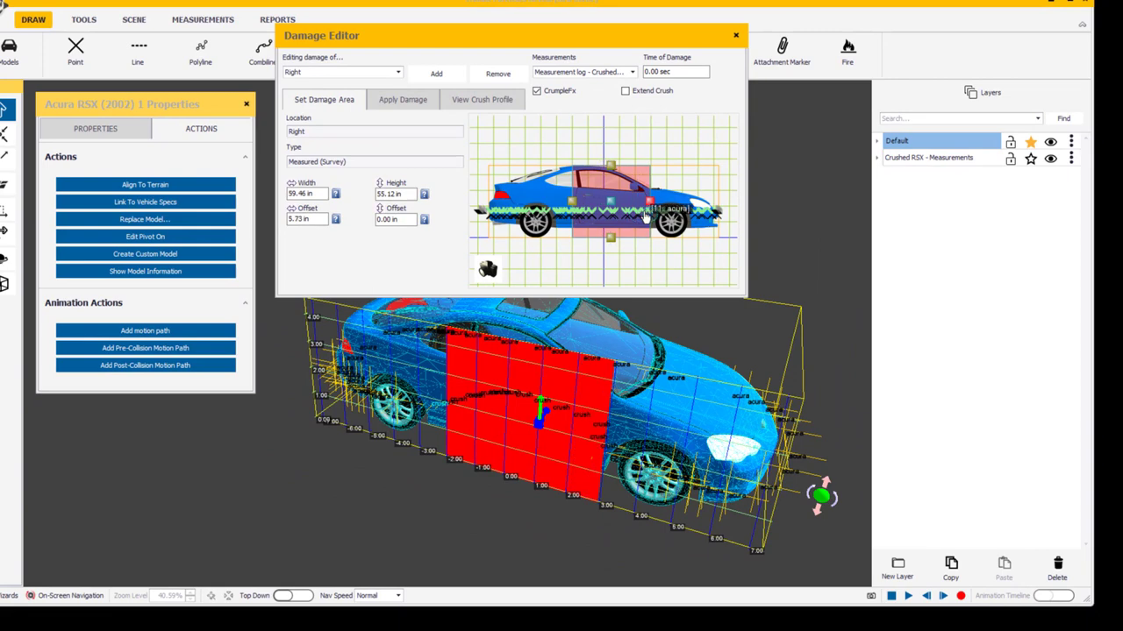
left_click_drag(646, 217, 644, 217)
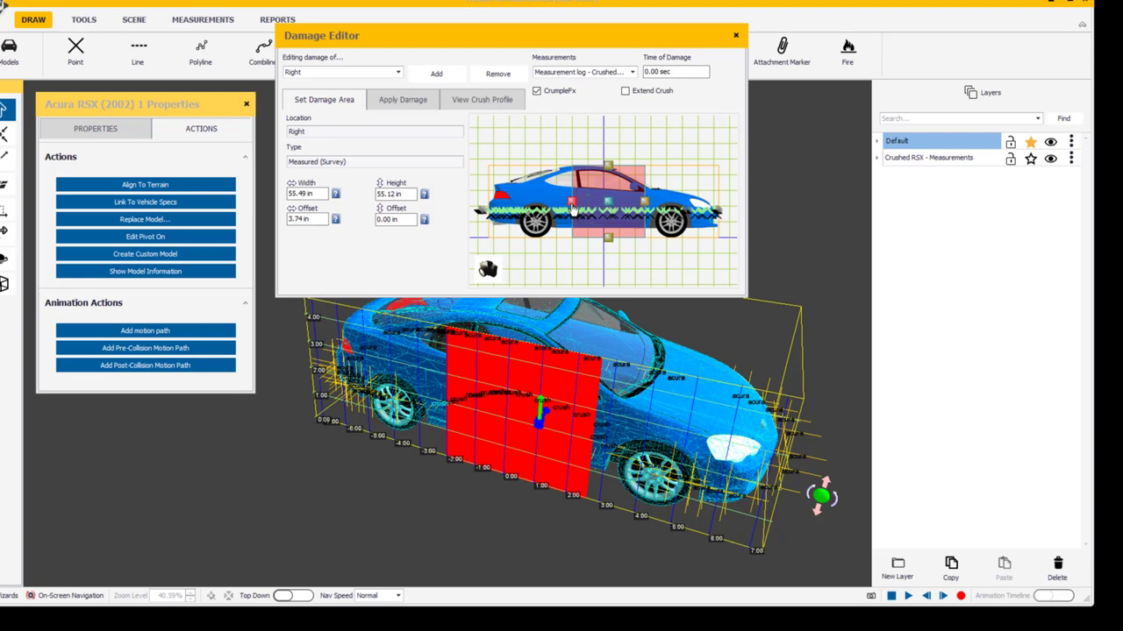
left_click_drag(572, 203, 560, 219)
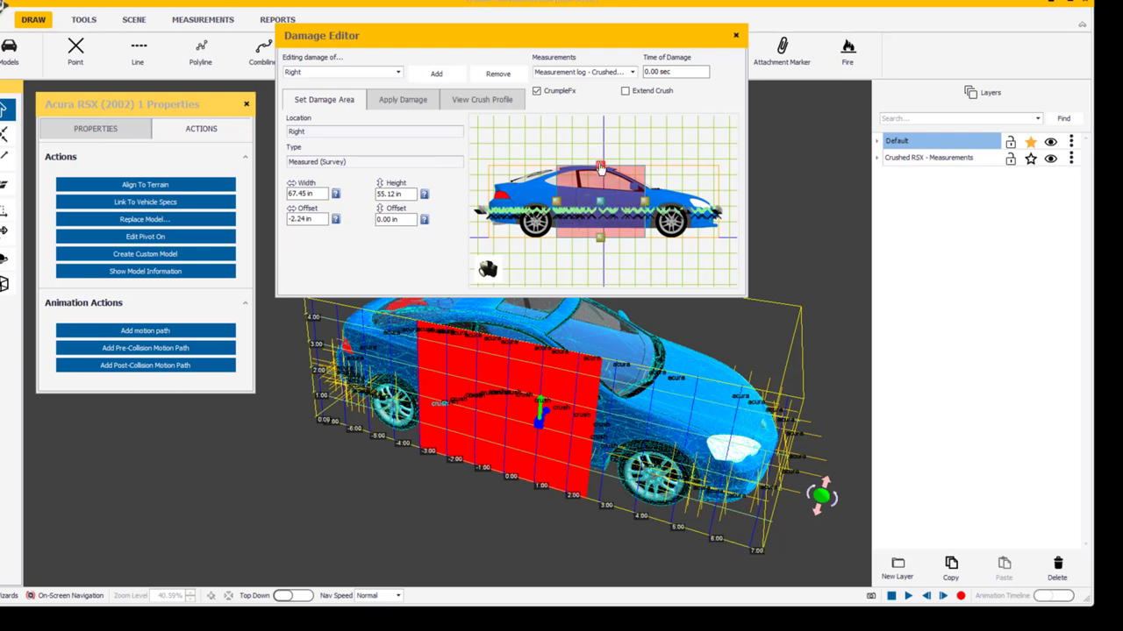
mouse_move(600, 166)
left_mouse_down()
mouse_move(600, 195)
mouse_move(600, 166)
left_mouse_up()
Crush the right side to measurements, giving C1–C6 depths of 0.00, 19.67, 25.31, 23.13, 20.18, 4.33 in.
left_click(403, 101)
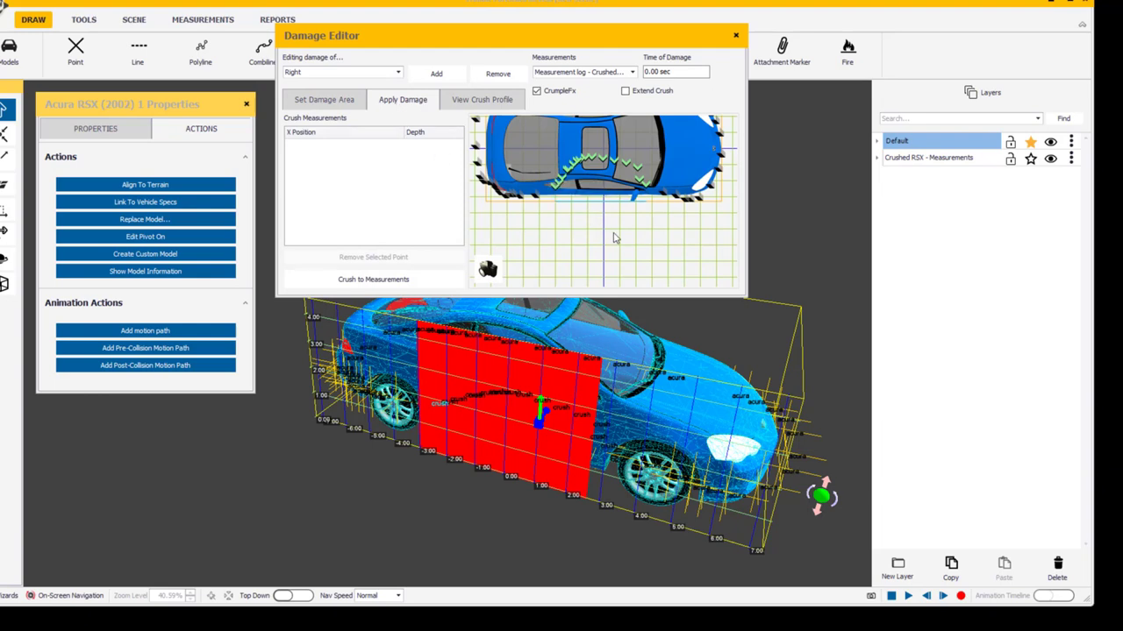
left_click_drag(629, 242, 628, 270)
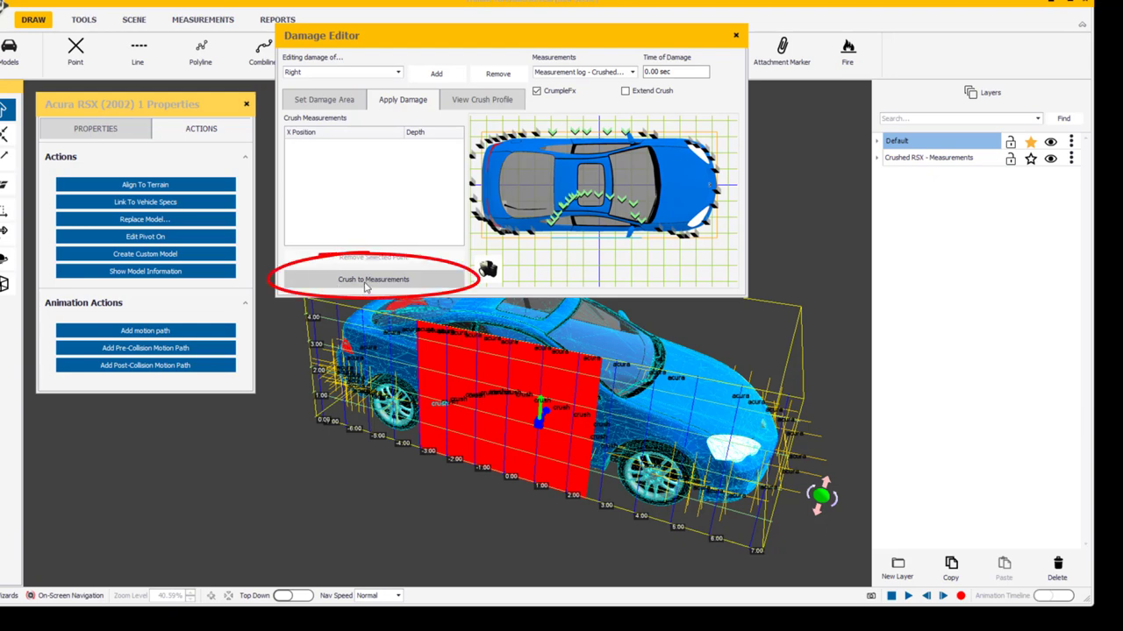
left_click(365, 280)
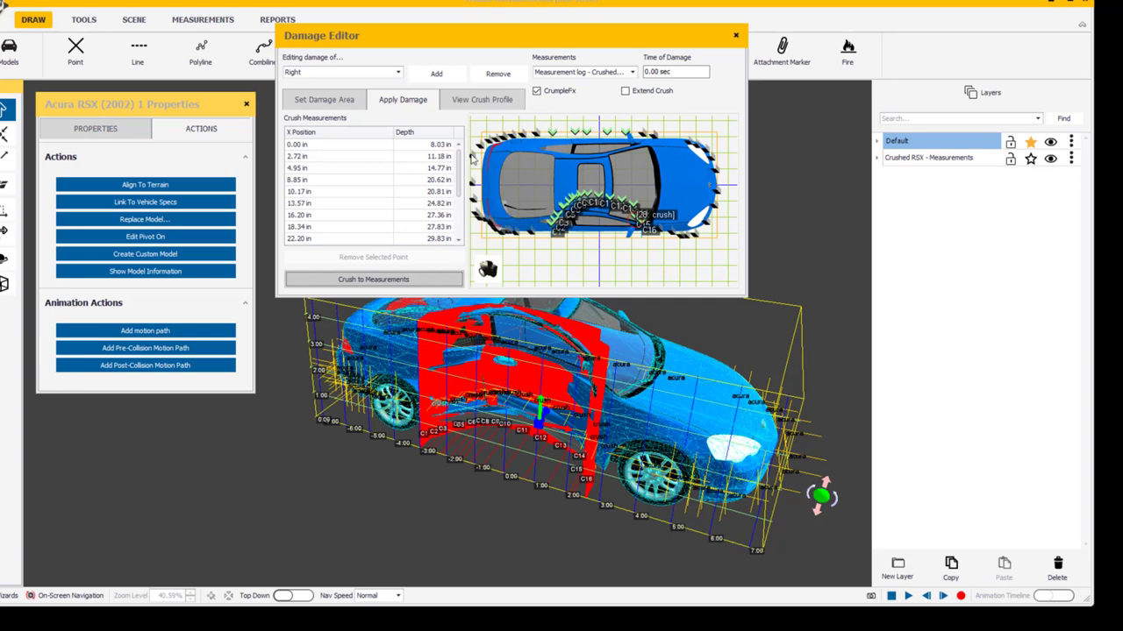
left_click(478, 101)
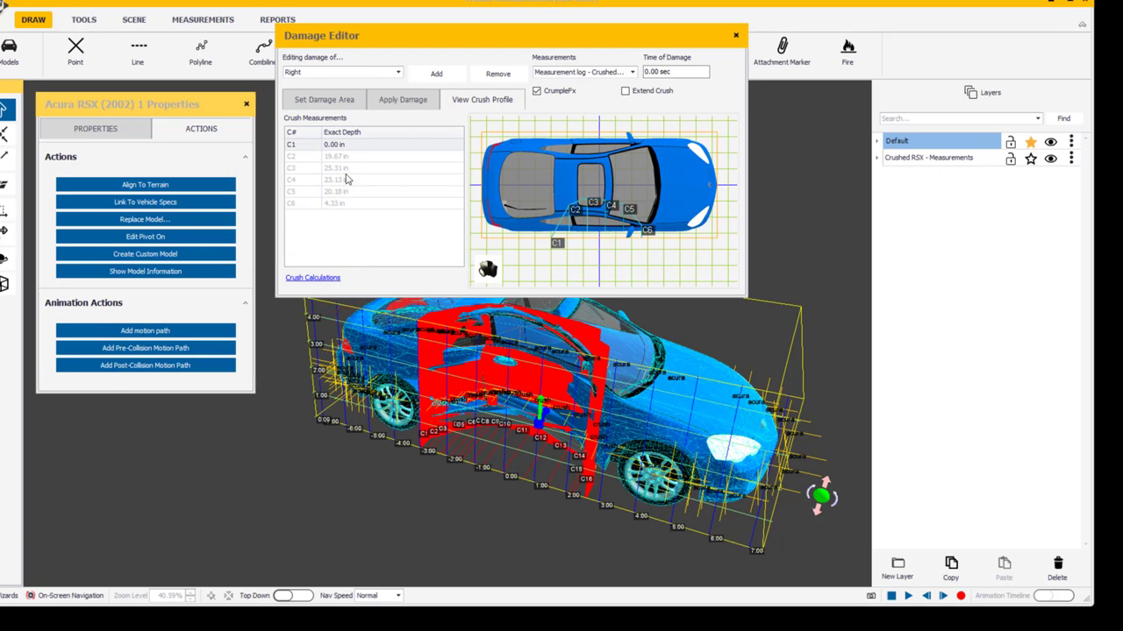
left_click(313, 279)
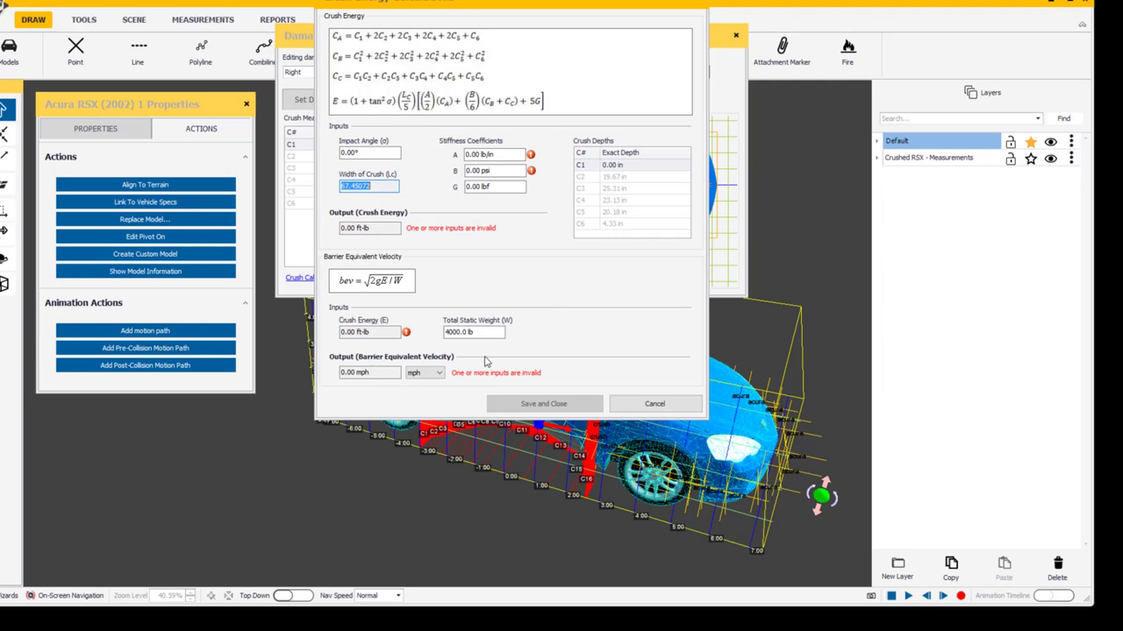
left_click(654, 403)
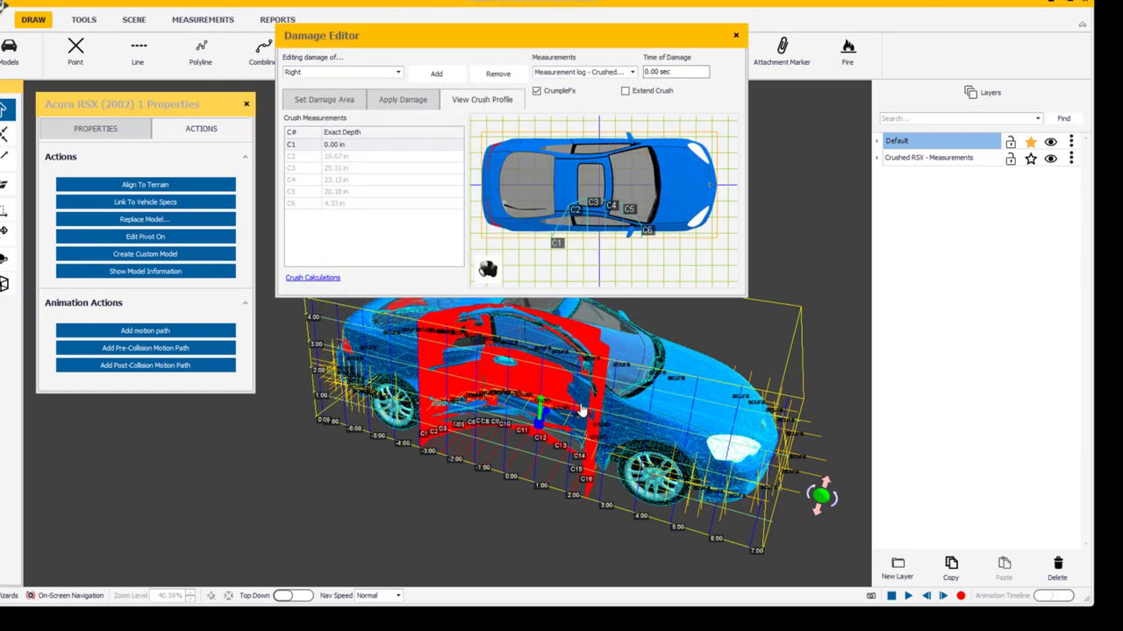